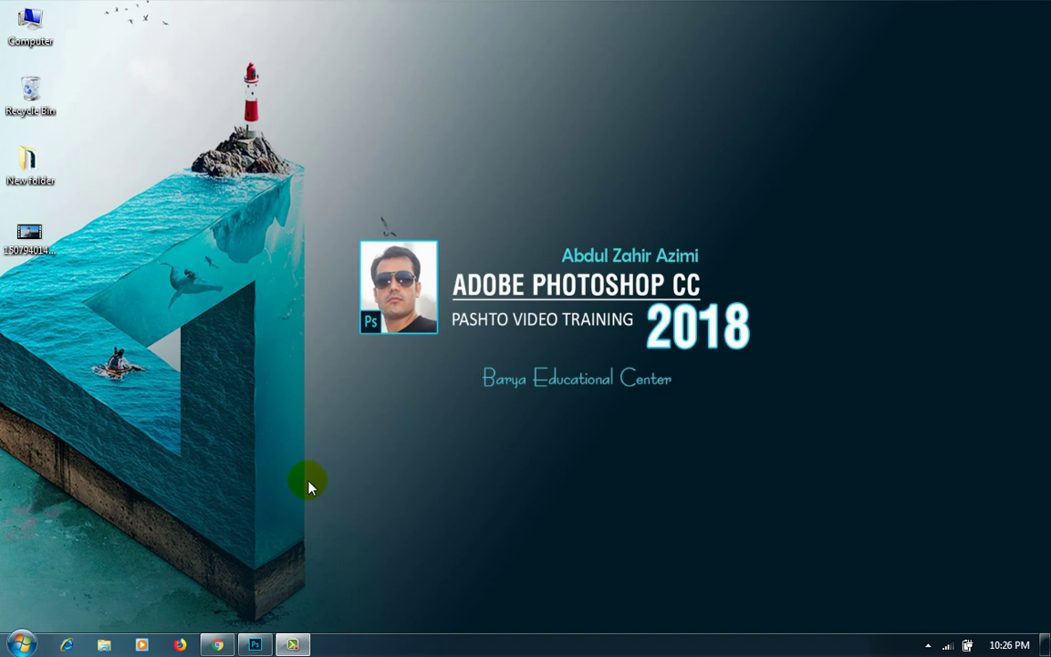
Step: Restore the Photoshop window from the taskbar to its Recent files start screen
click(254, 645)
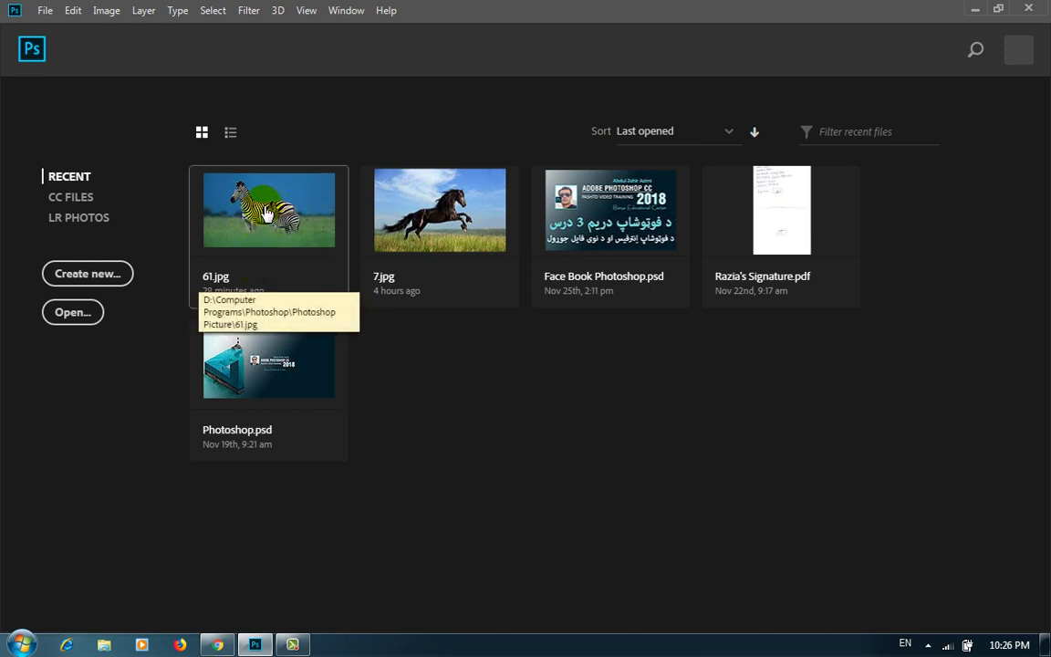
Step: Scroll the Open dialog to thumbnail 61 and open the zebra photo 61.jpg
click(74, 312)
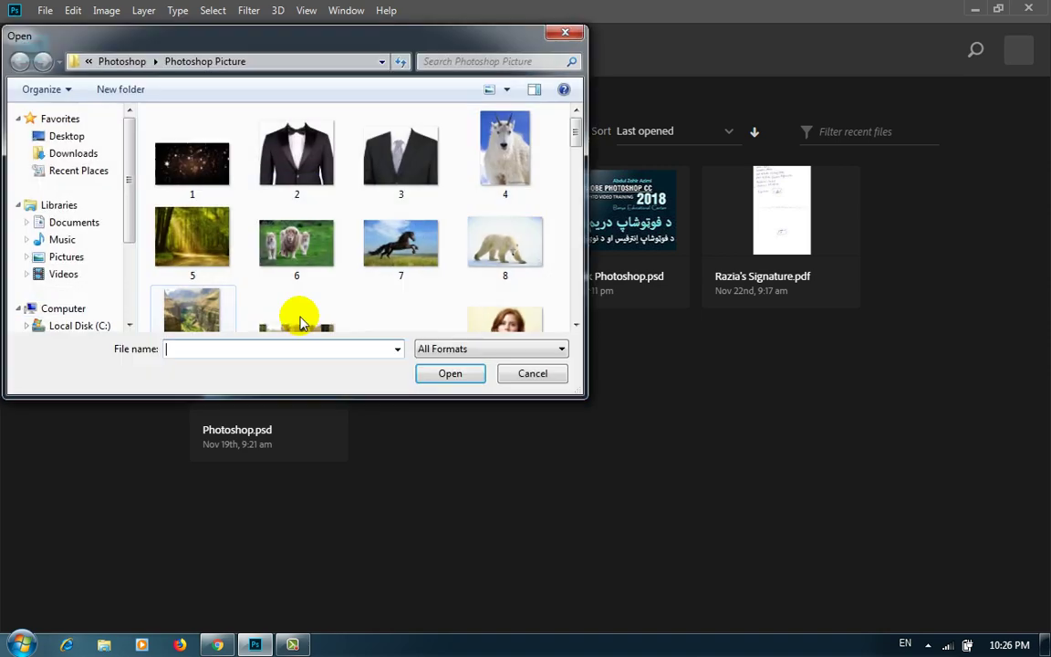
drag(574, 135, 566, 304)
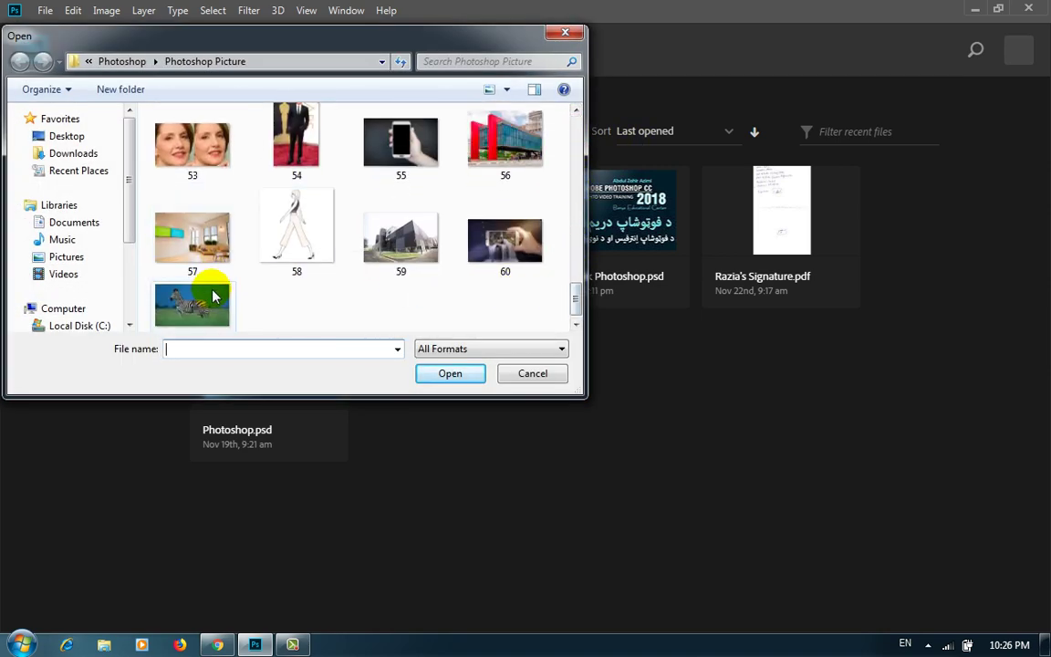
double_click(208, 296)
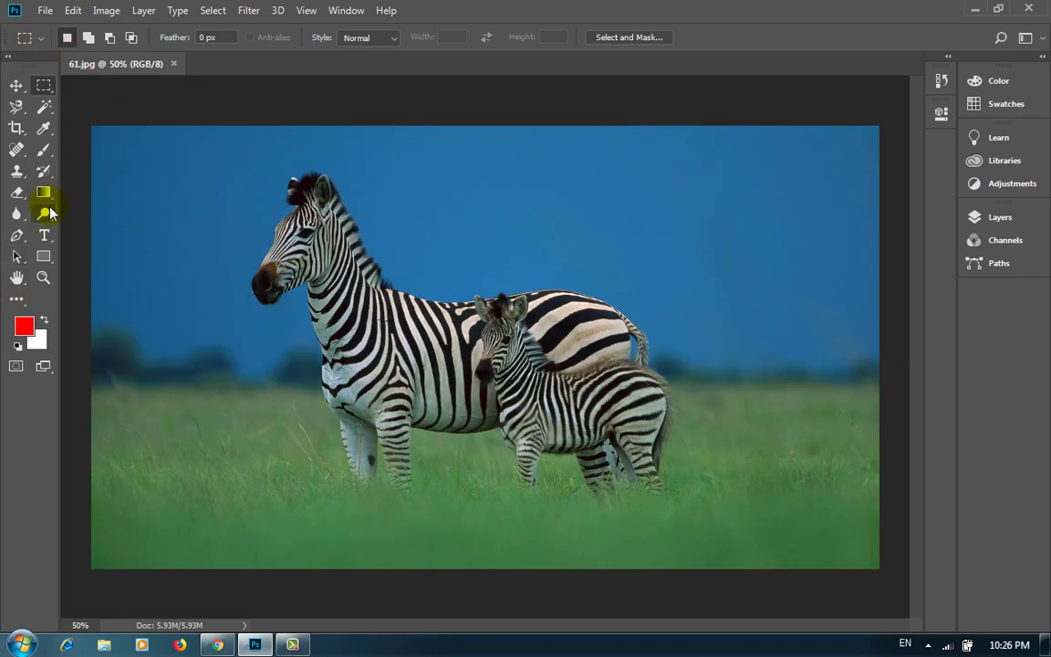
click(10, 57)
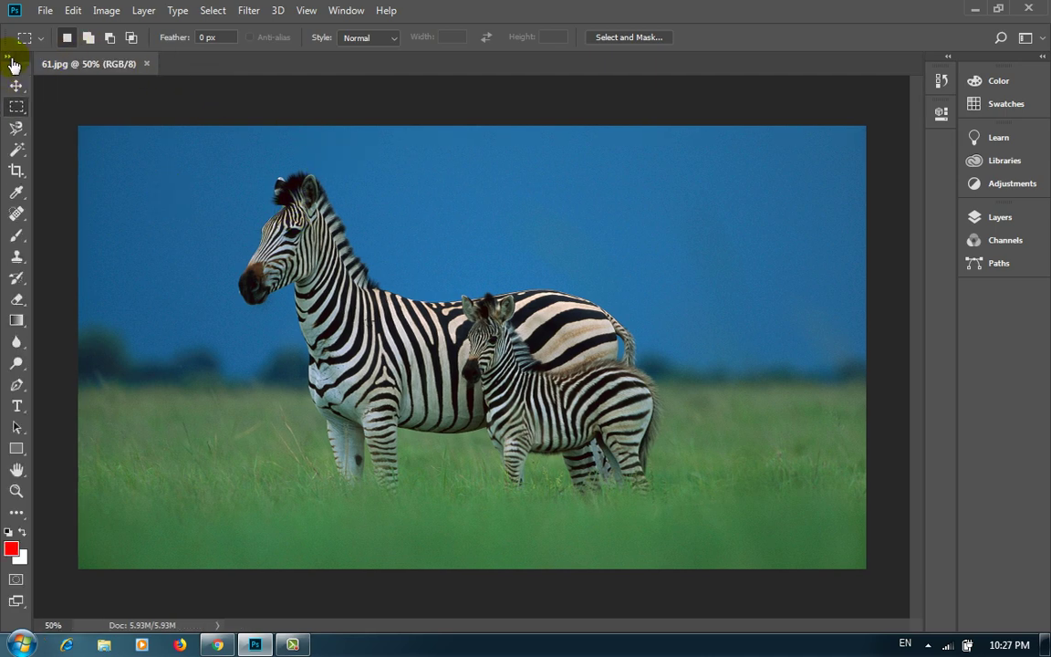
click(11, 57)
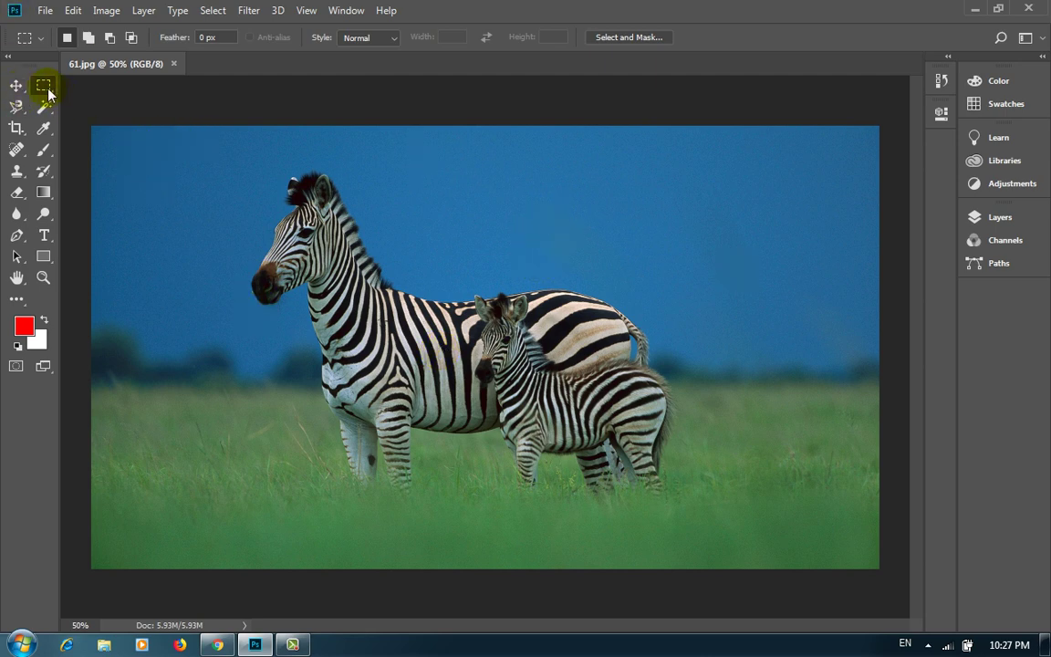
Step: With the Rectangular Marquee Tool, select a rectangle of upper-right sky, then deselect it
drag(43, 85, 97, 97)
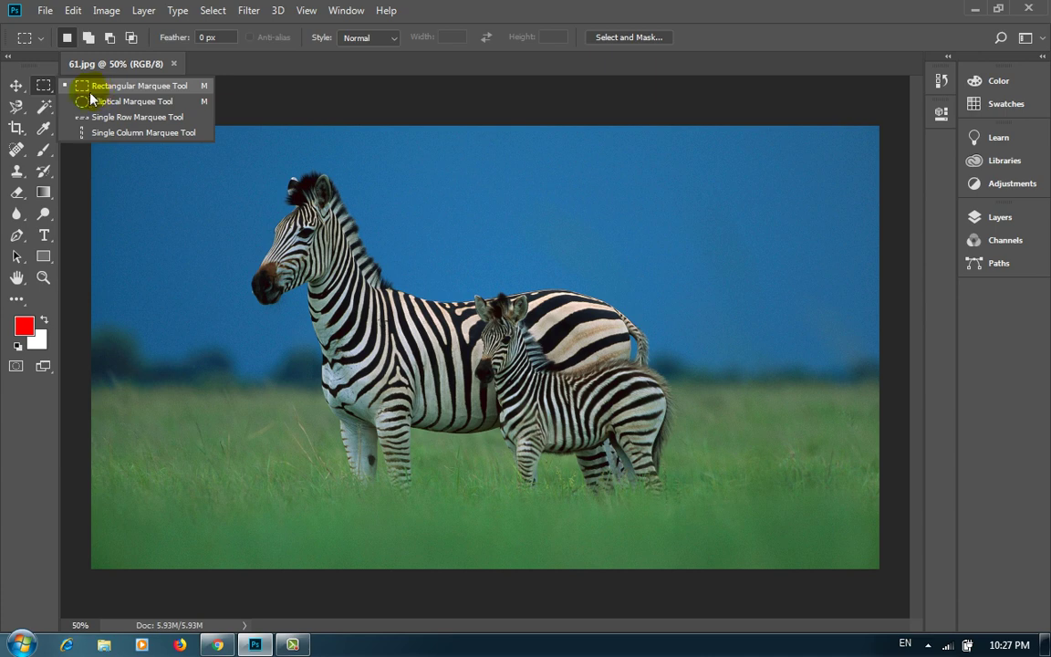
click(45, 86)
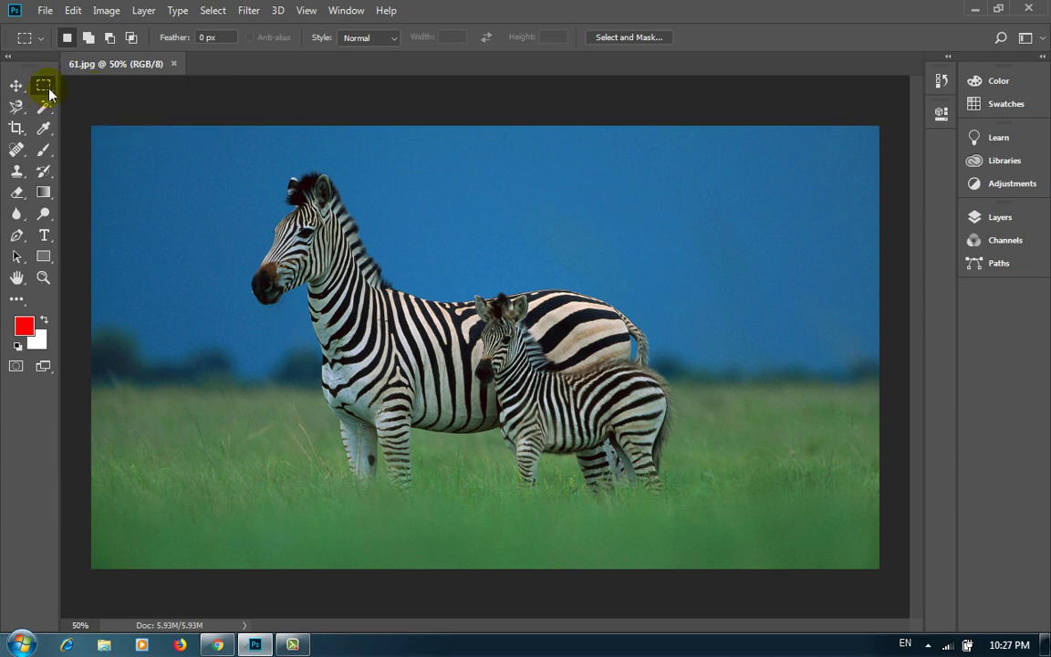
drag(44, 85, 140, 88)
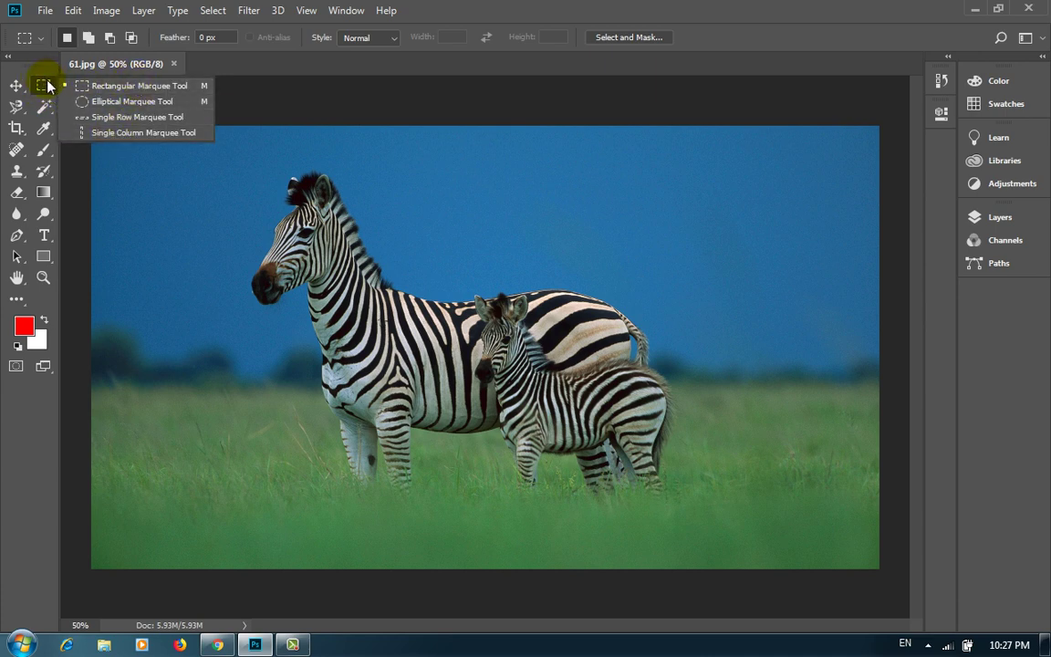
click(43, 83)
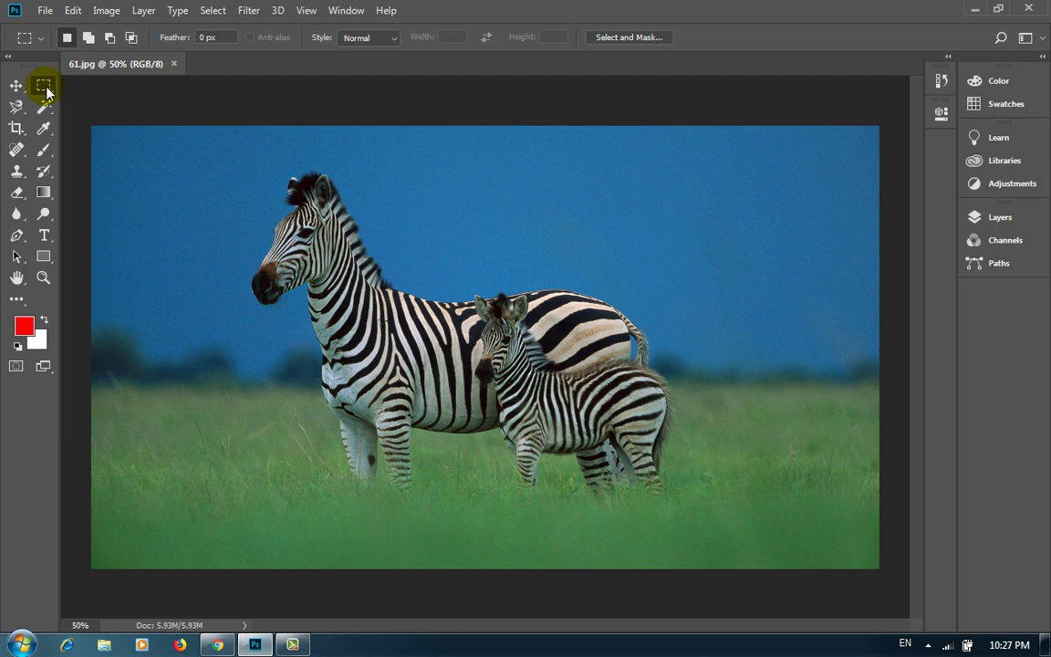
click(44, 87)
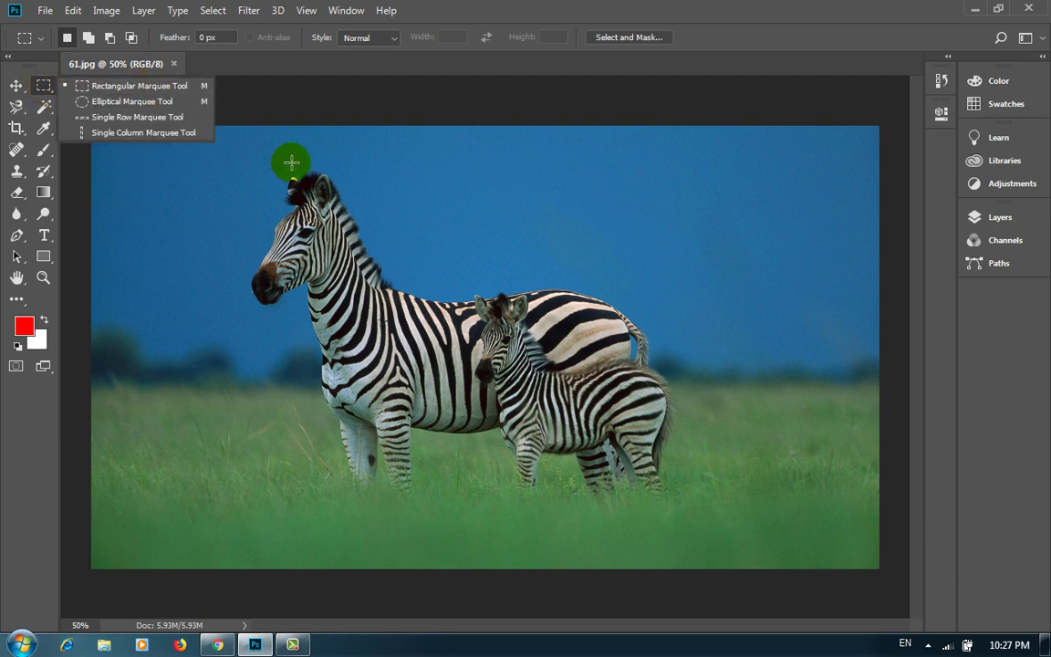
click(170, 91)
mouse_move(545, 152)
mouse_down()
mouse_move(773, 276)
mouse_move(782, 269)
mouse_up()
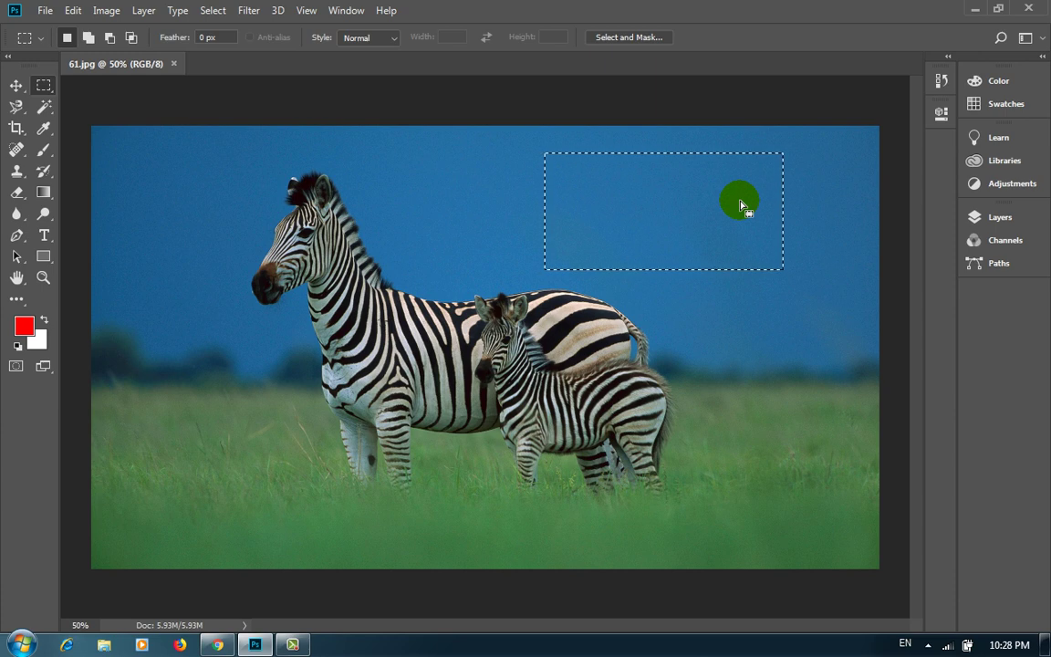
click(740, 201)
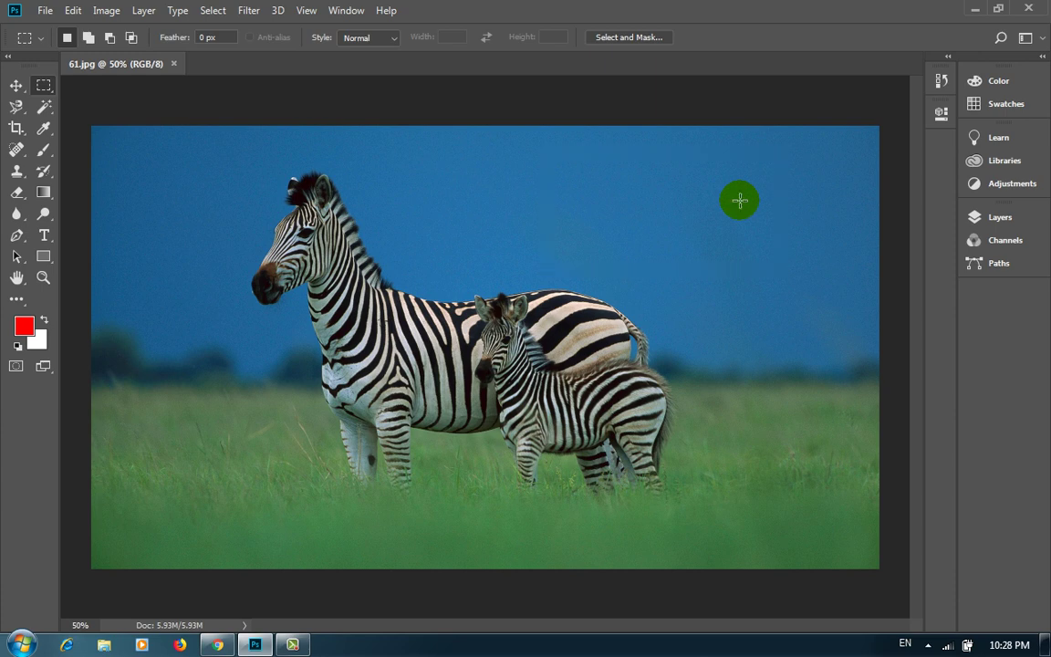
Step: Switch to the Elliptical Marquee Tool and select a circle of upper-right sky
right_click(44, 85)
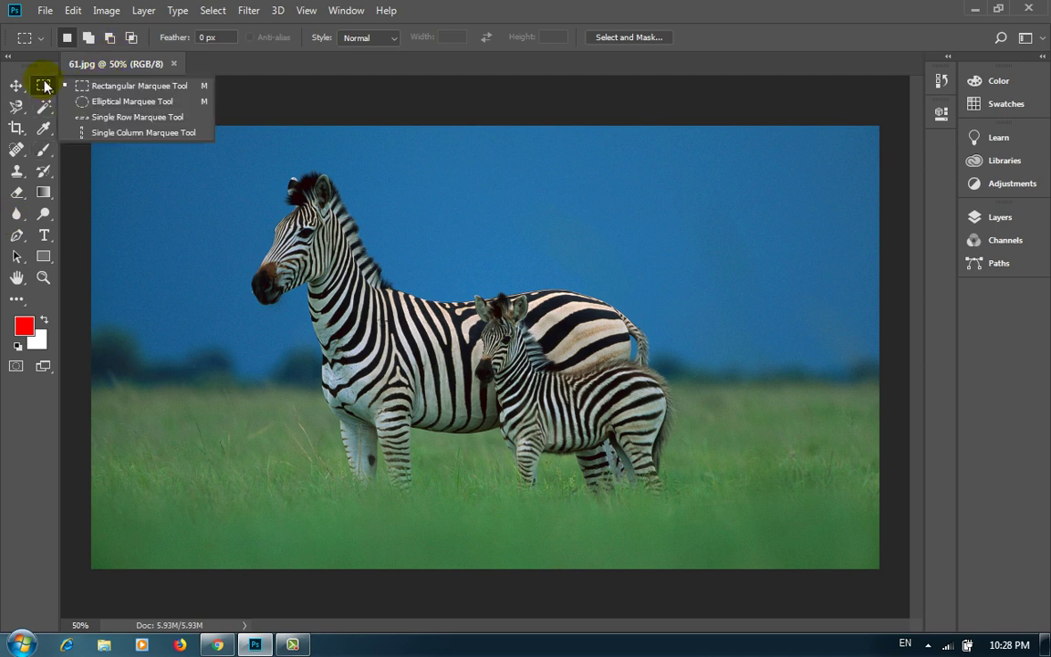
click(137, 101)
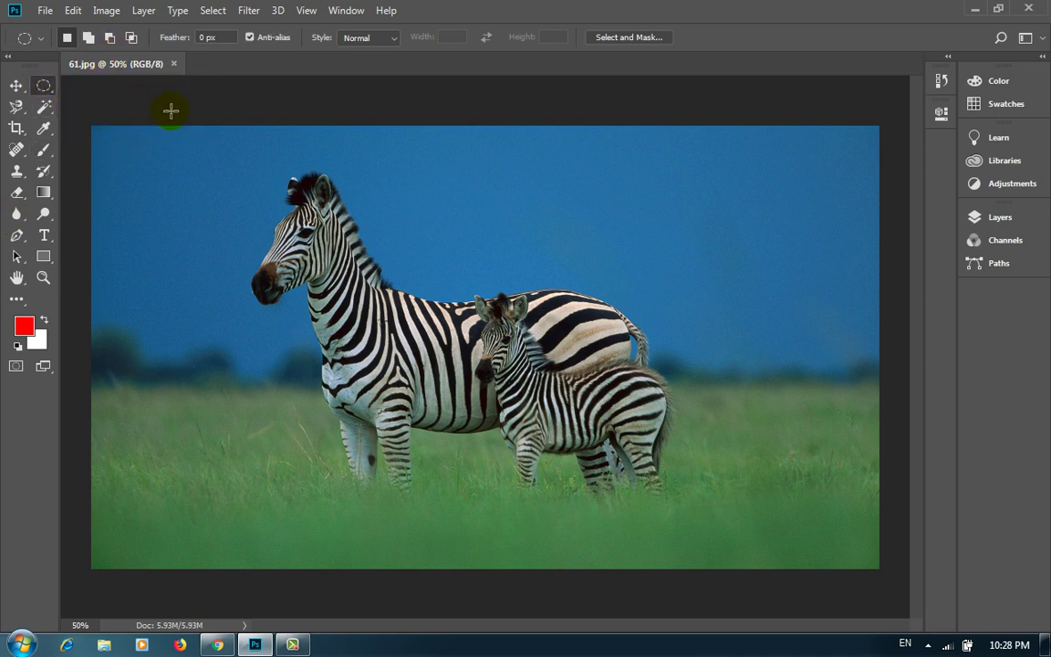
mouse_move(577, 144)
mouse_down()
mouse_move(748, 307)
mouse_move(768, 311)
mouse_move(781, 337)
mouse_up()
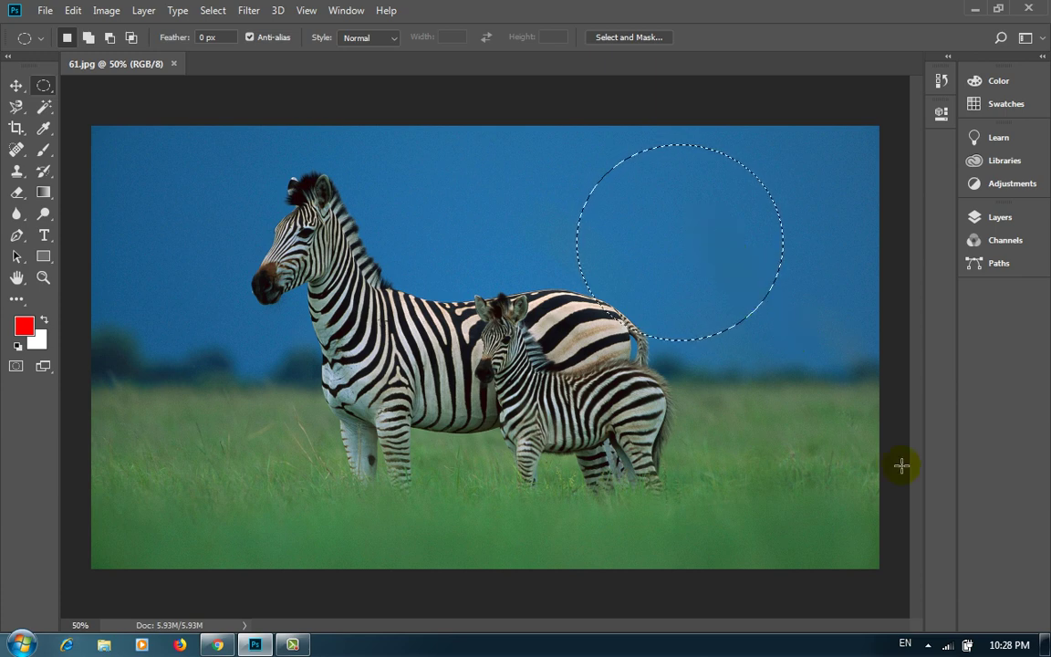
Step: Fill the circular selection with a custom solid green colour through the Fill dialog (Shift+F5)
key(shift+F5)
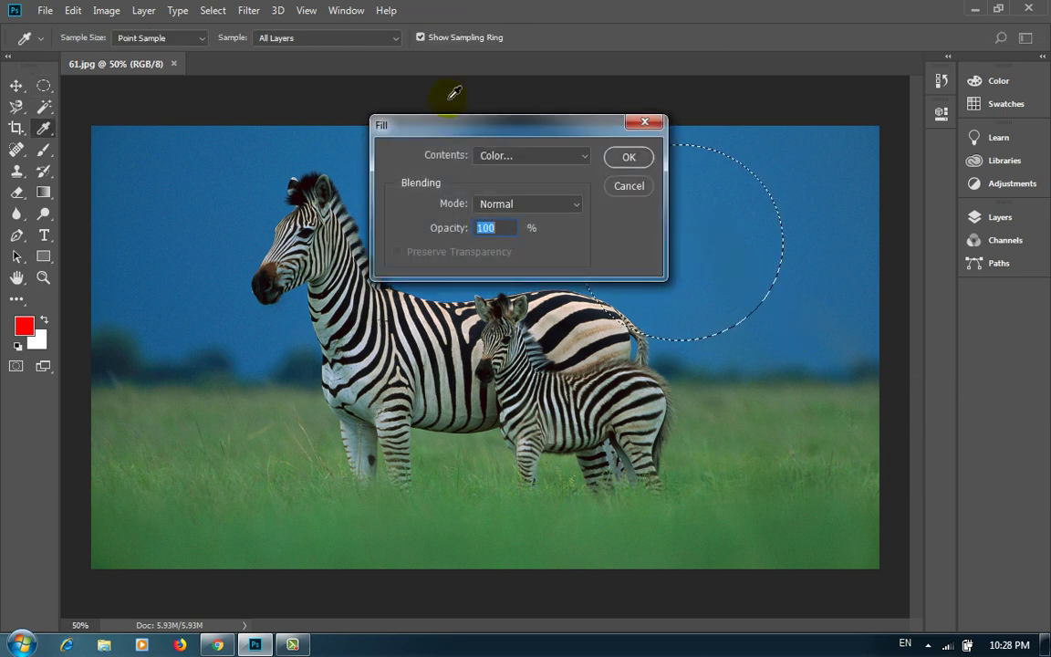
drag(446, 125, 311, 106)
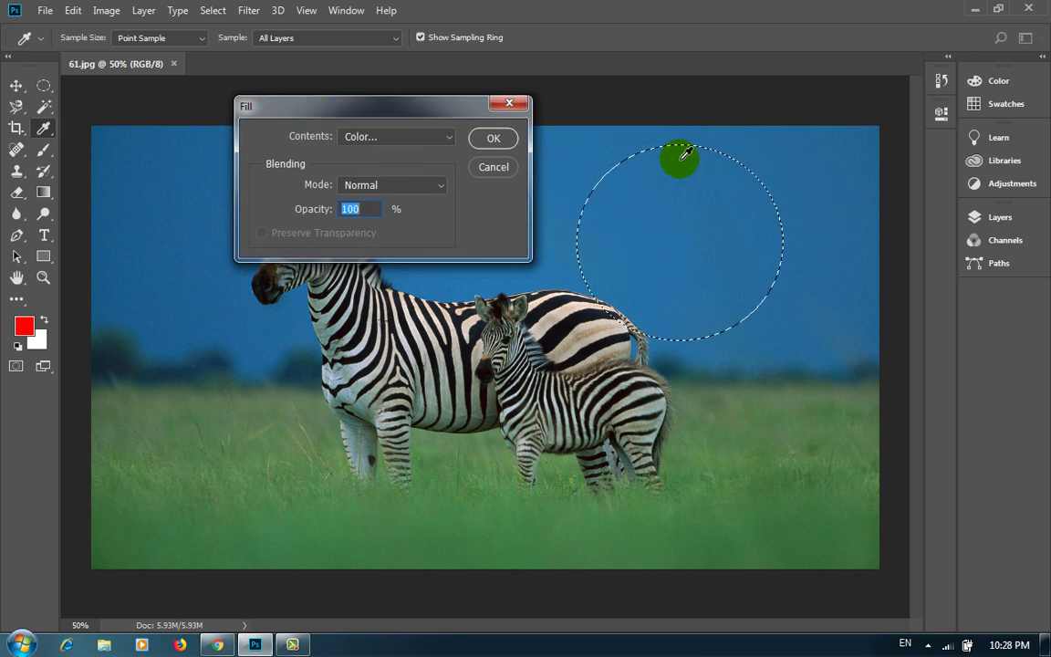
drag(392, 106, 337, 100)
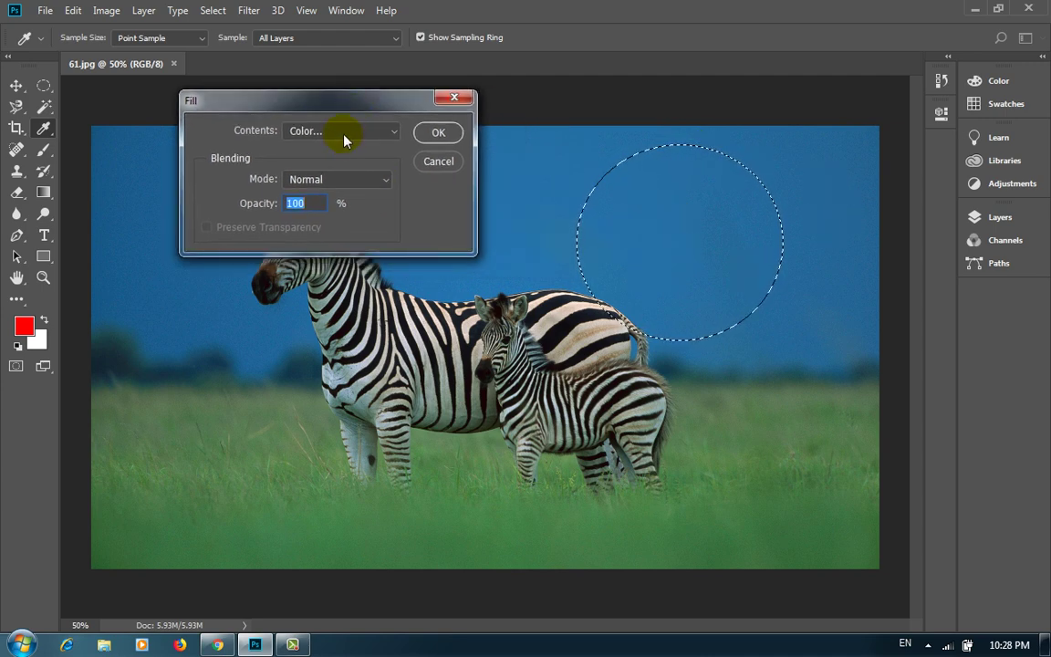
click(344, 135)
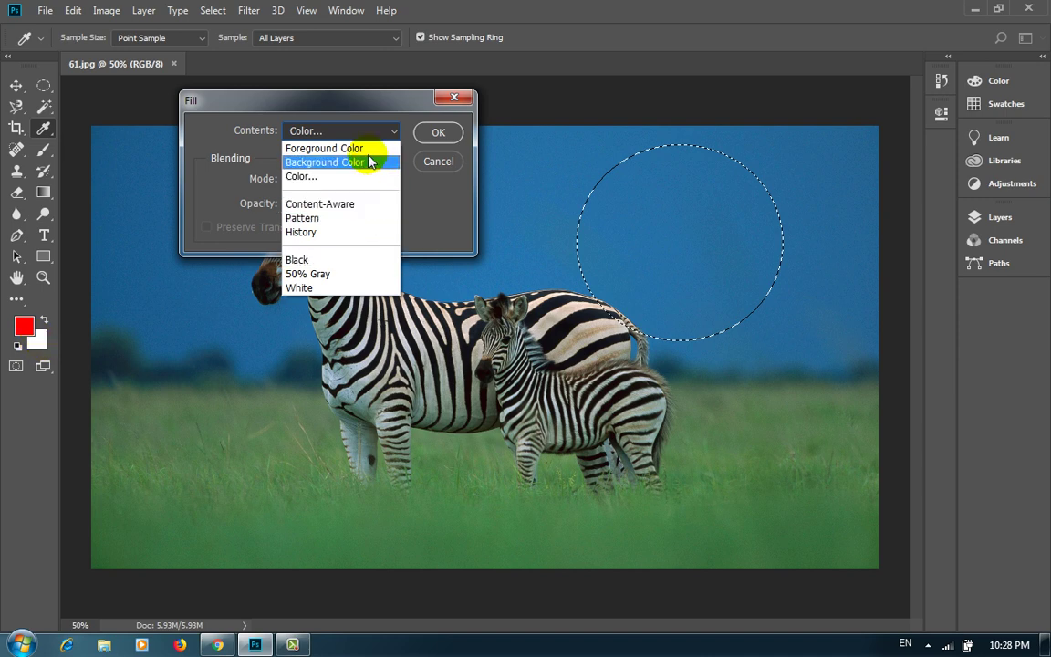
click(338, 147)
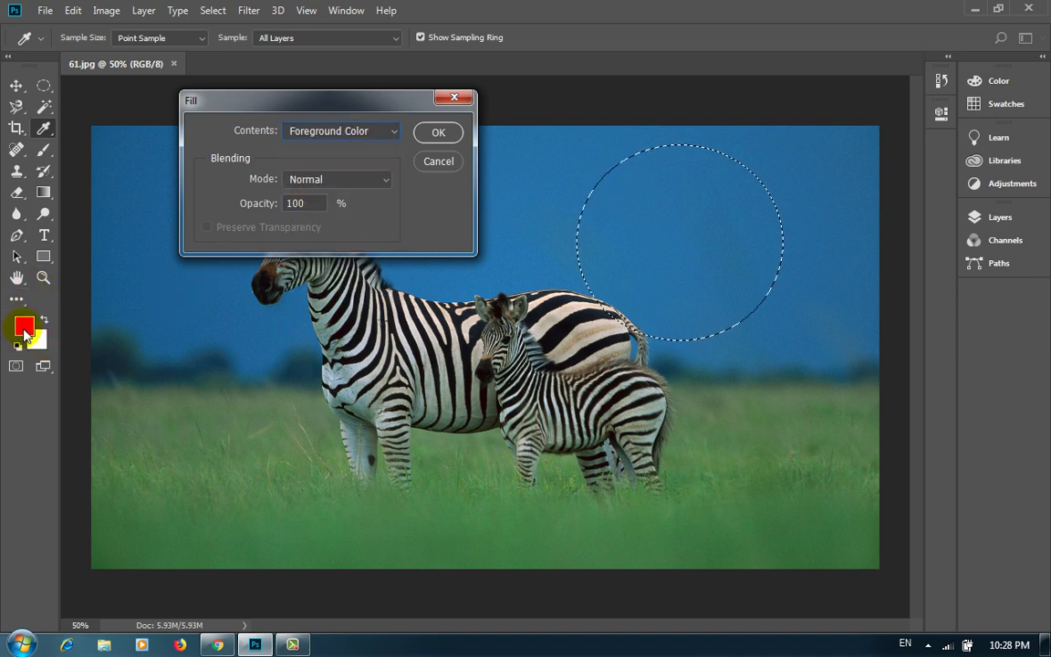
click(342, 131)
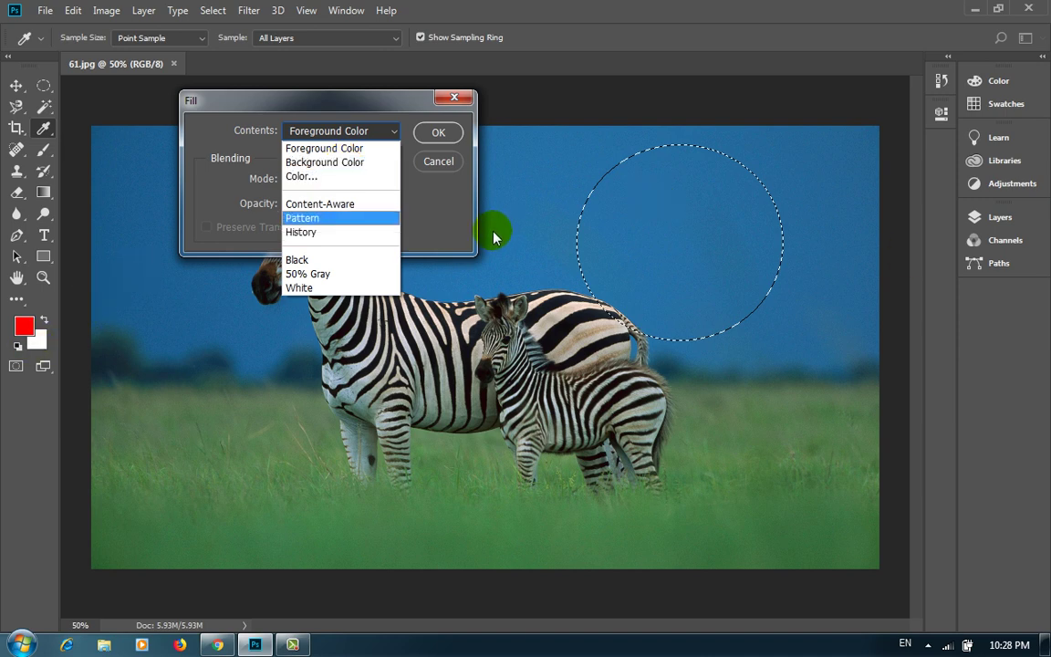
click(326, 176)
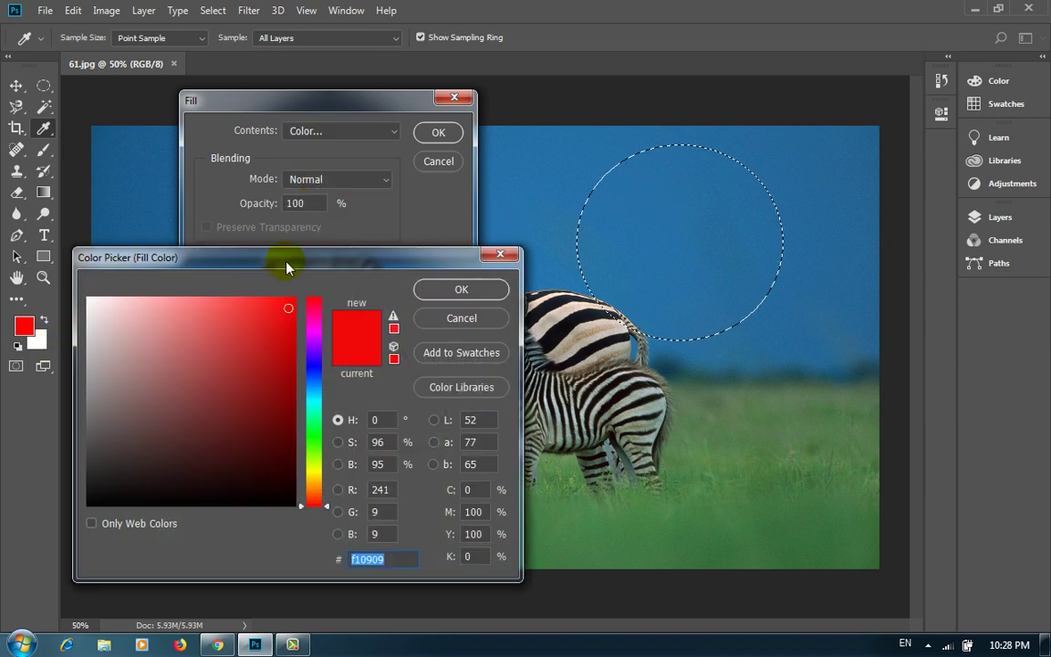
drag(288, 267, 333, 157)
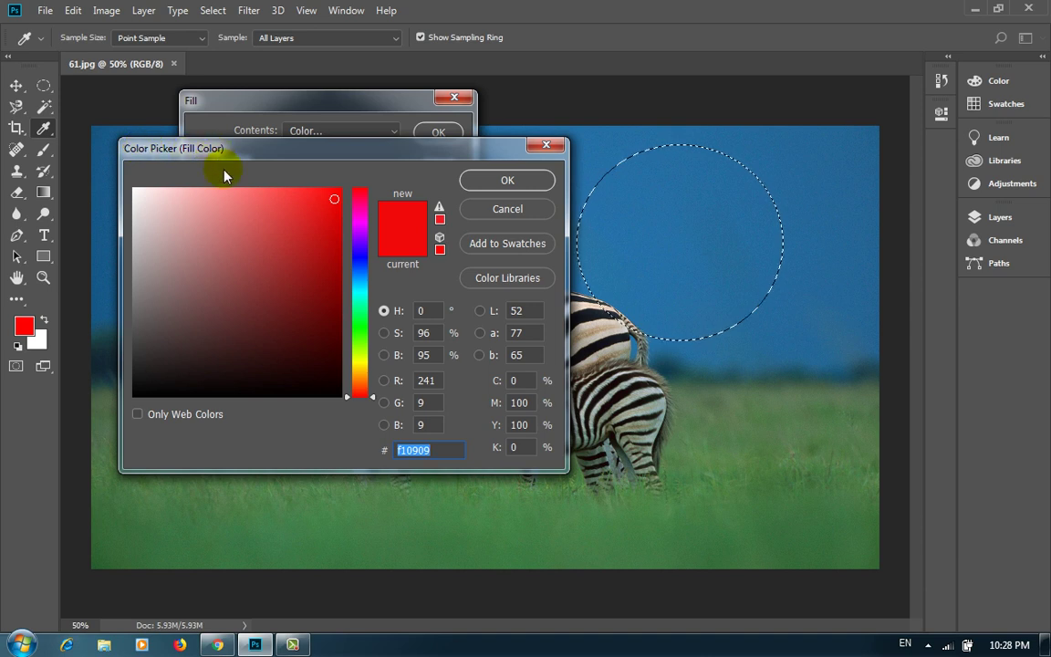
drag(360, 299, 361, 331)
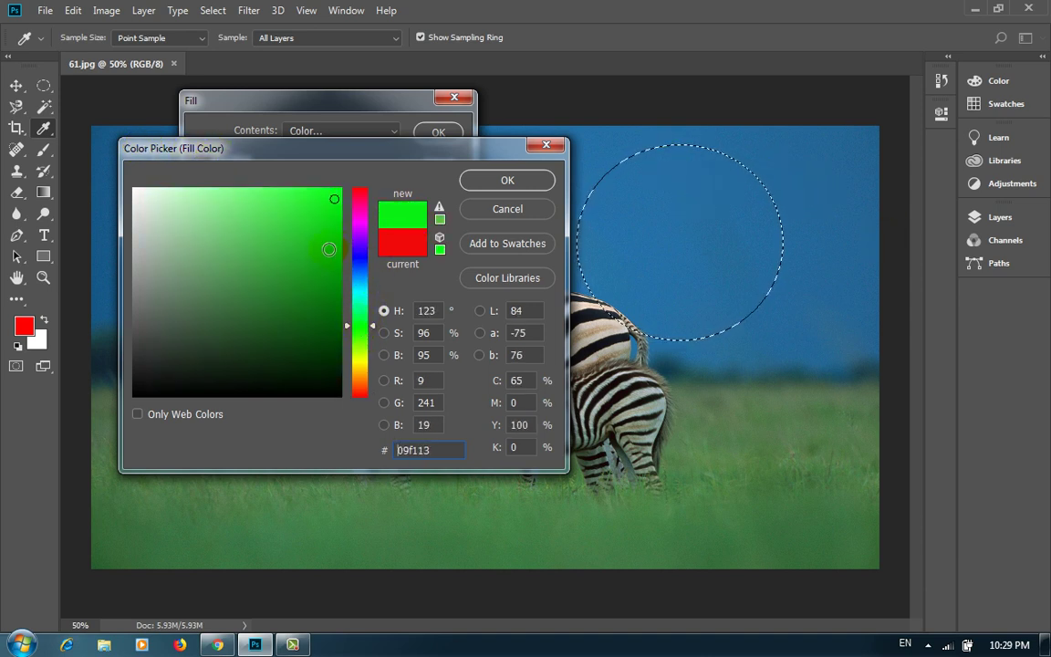
click(439, 207)
click(498, 179)
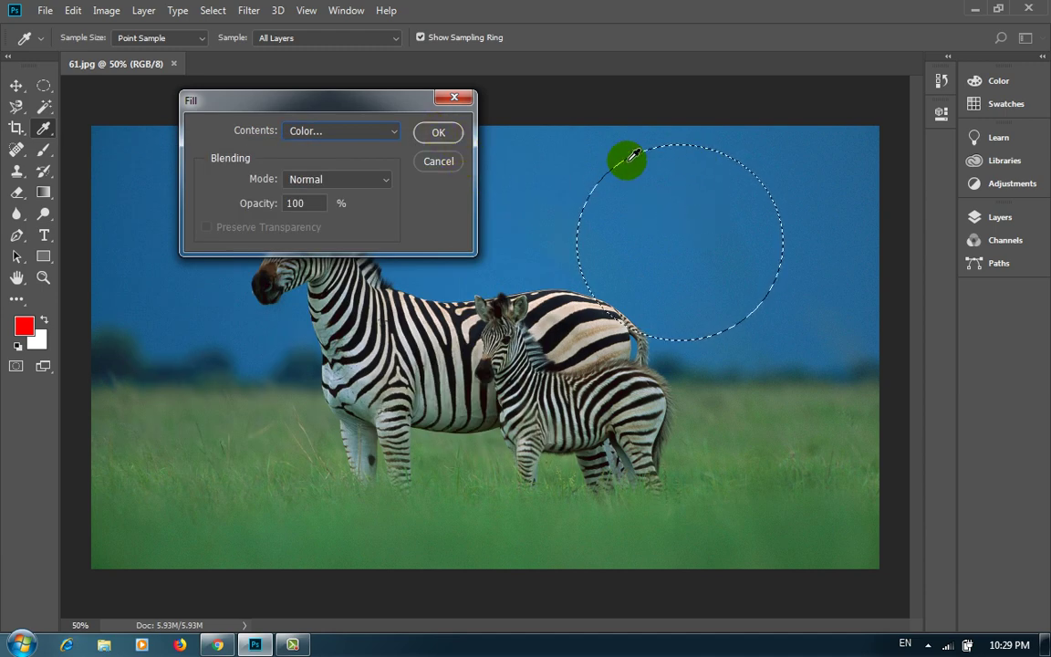
click(437, 132)
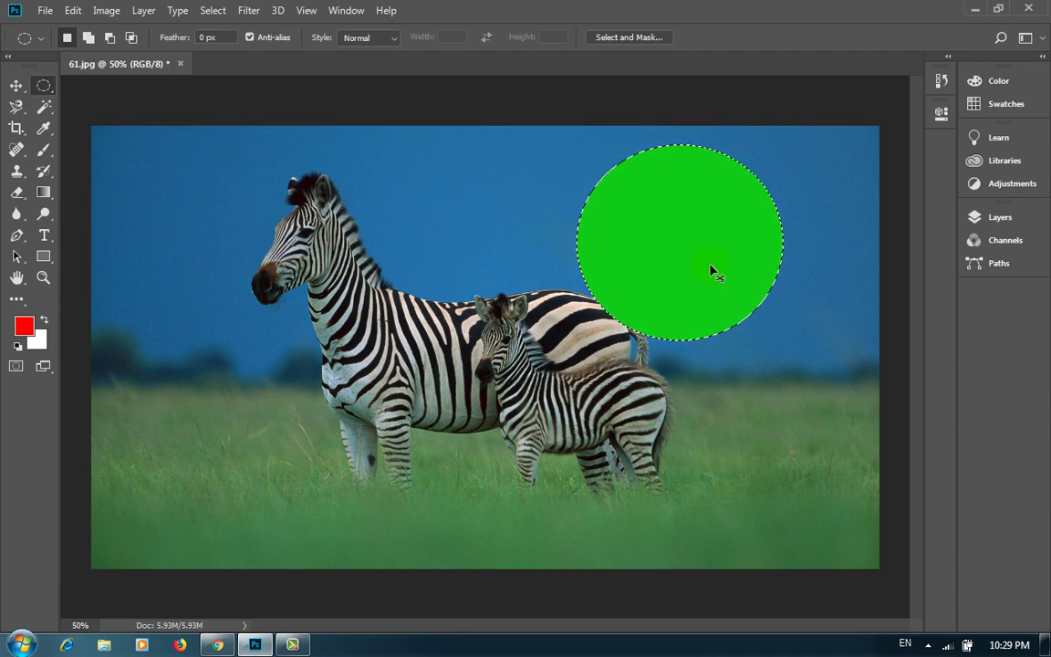
Step: Toggle the circle's selection off and back on with Ctrl+D and Ctrl+Shift+D
click(566, 263)
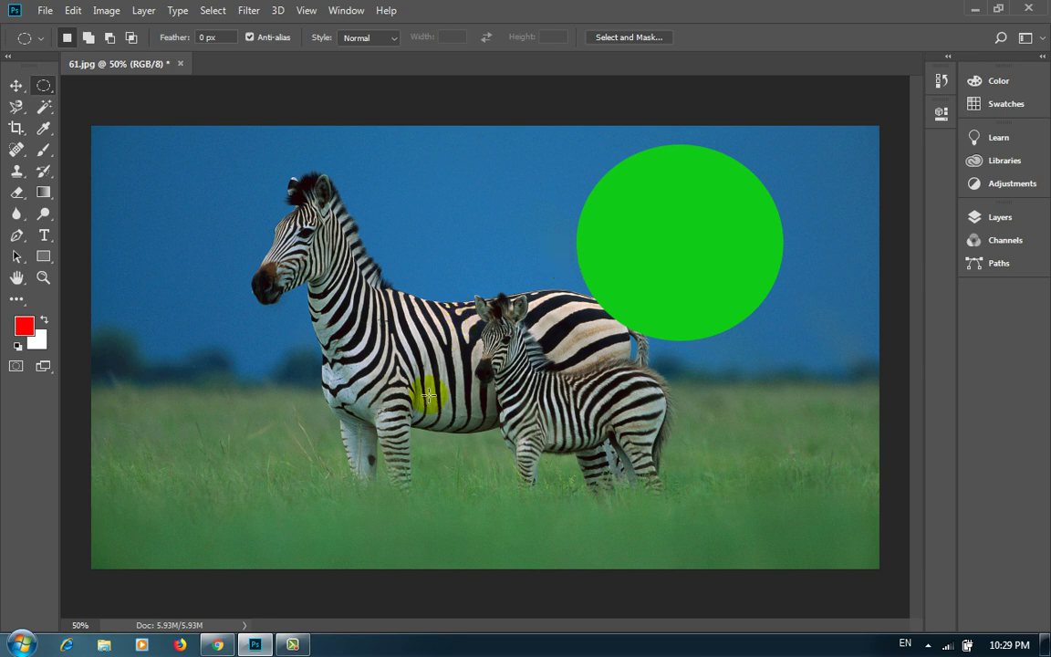
key(ctrl+shift+d)
key(ctrl+d)
key(ctrl+shift+d)
key(ctrl+d)
key(ctrl+shift+d)
key(ctrl+shift+d)
key(ctrl+shift+d)
Step: Undo the green fill and clear the circular selection, restoring the unedited photo
key(Delete)
key(ctrl+d)
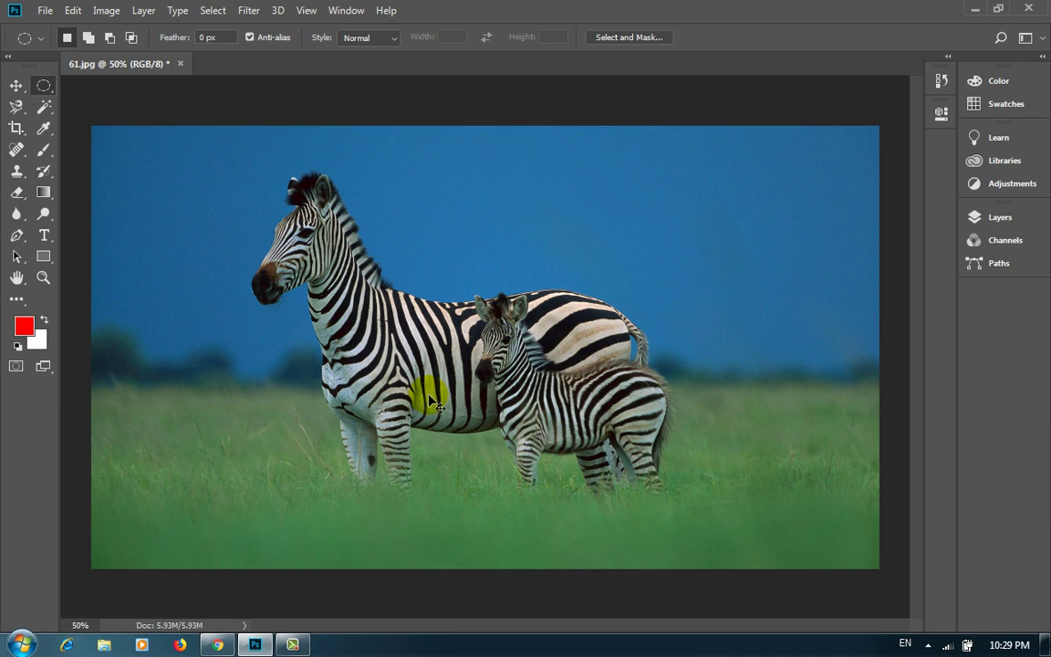
key(ctrl+alt+z)
key(ctrl+alt+z)
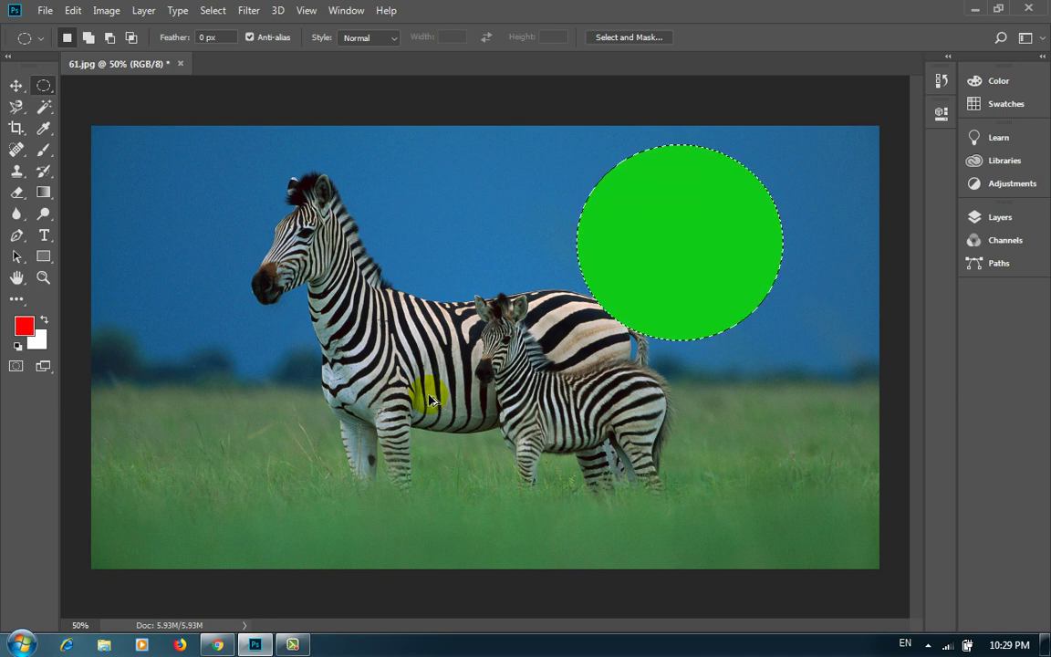
key(ctrl+z)
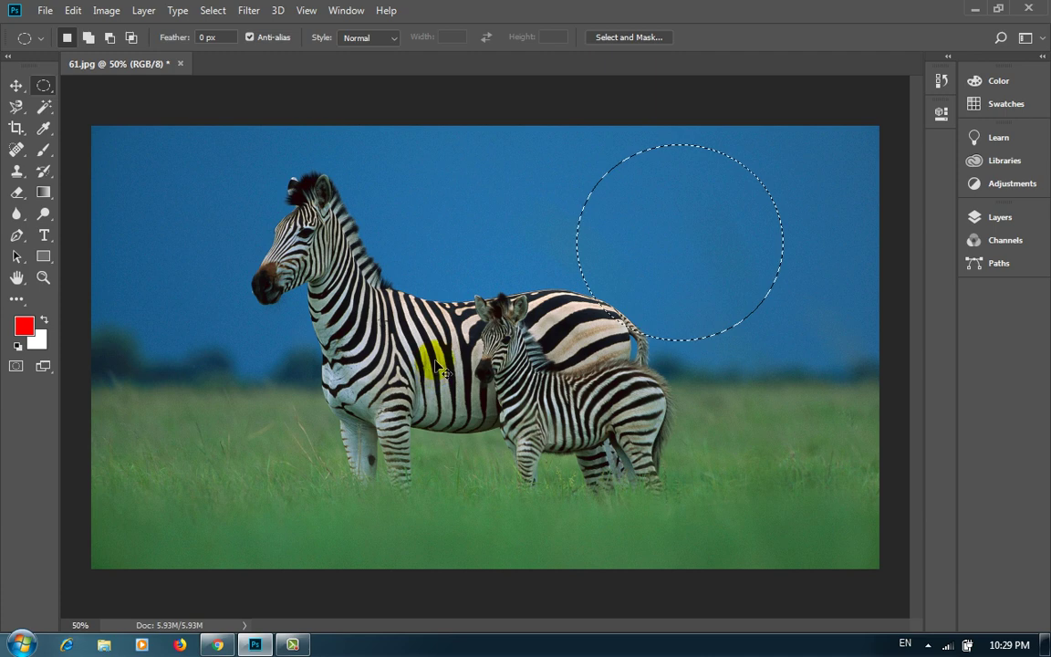
key(ctrl+d)
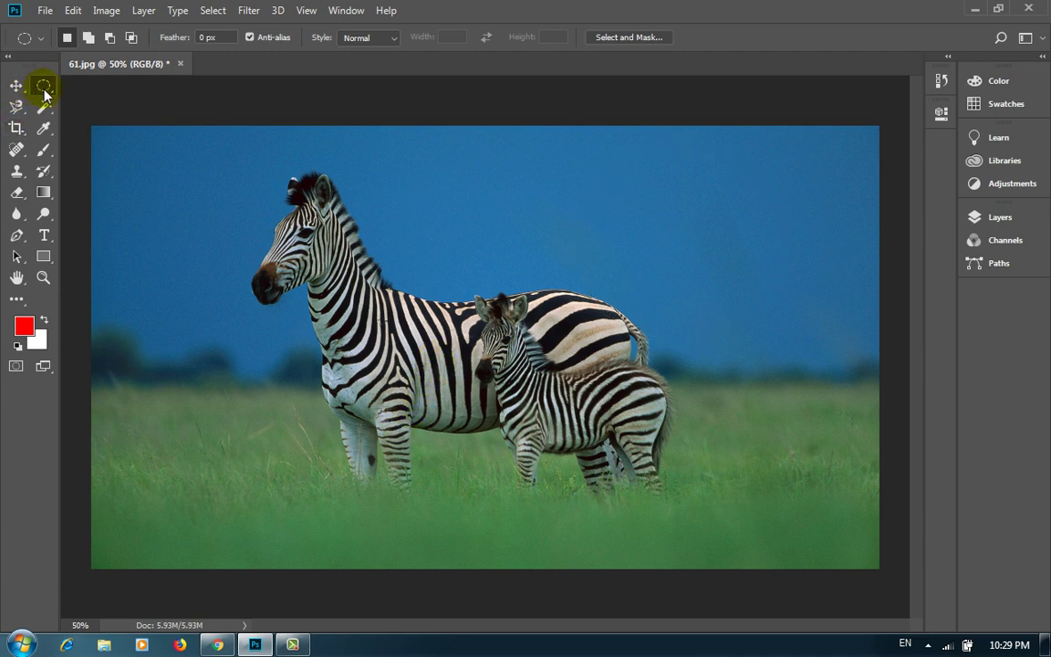
Step: Select a one-pixel row at the zebra's head height with Single Row Marquee, then clear it
right_click(44, 88)
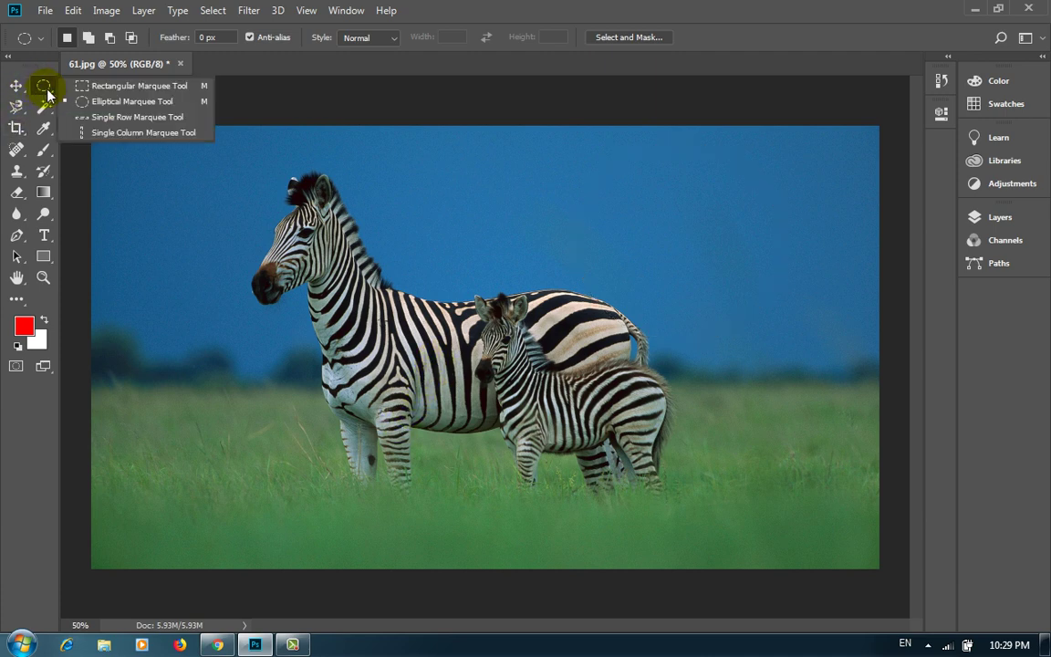
click(136, 117)
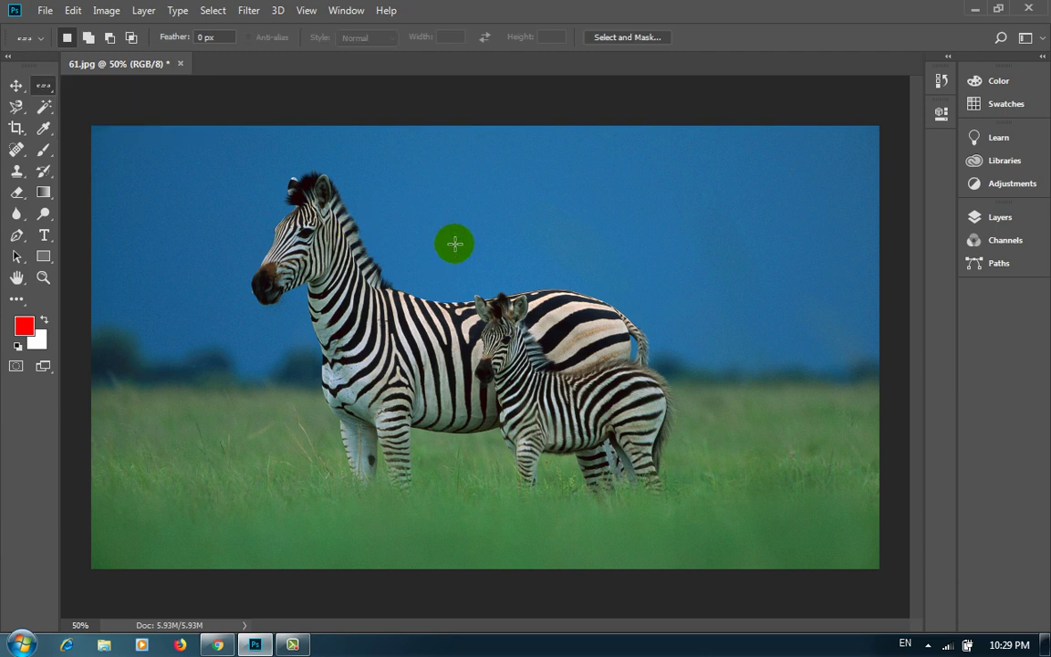
click(365, 212)
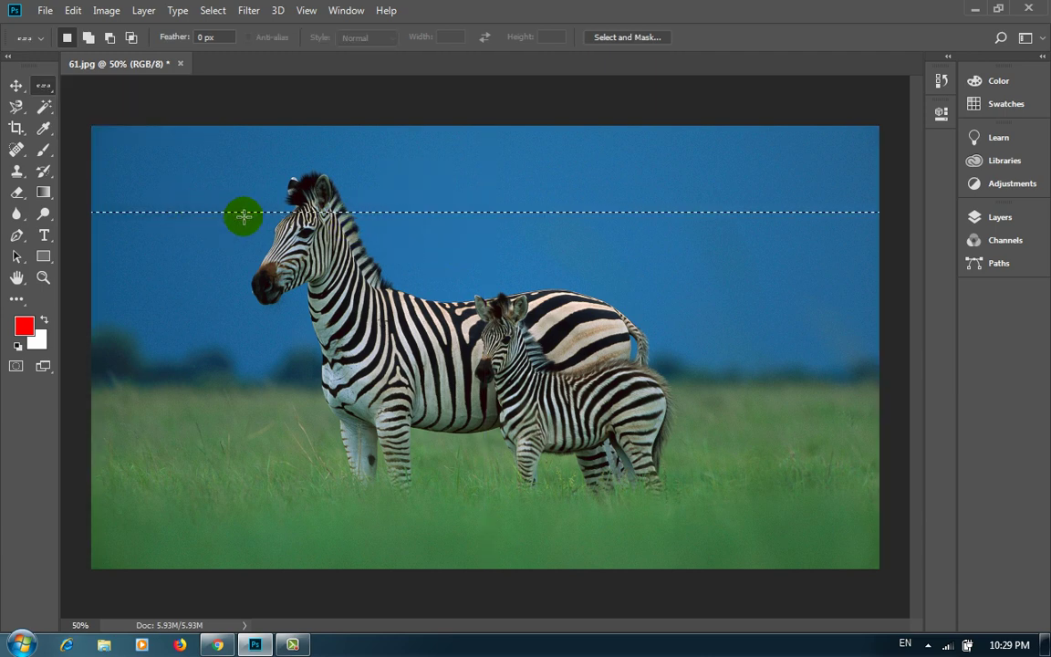
click(305, 212)
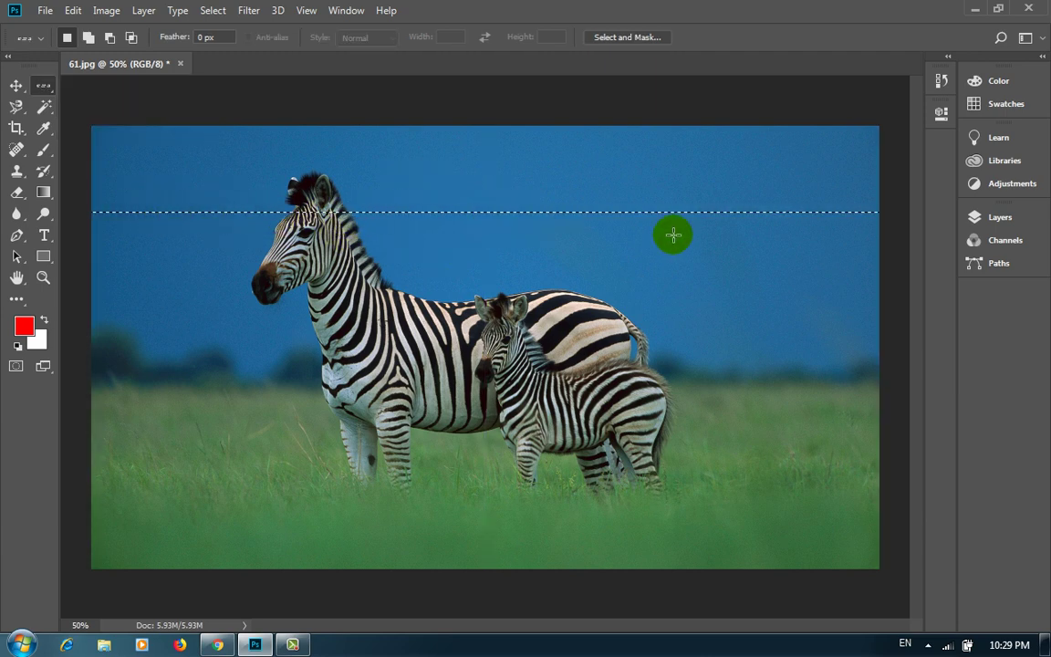
click(285, 213)
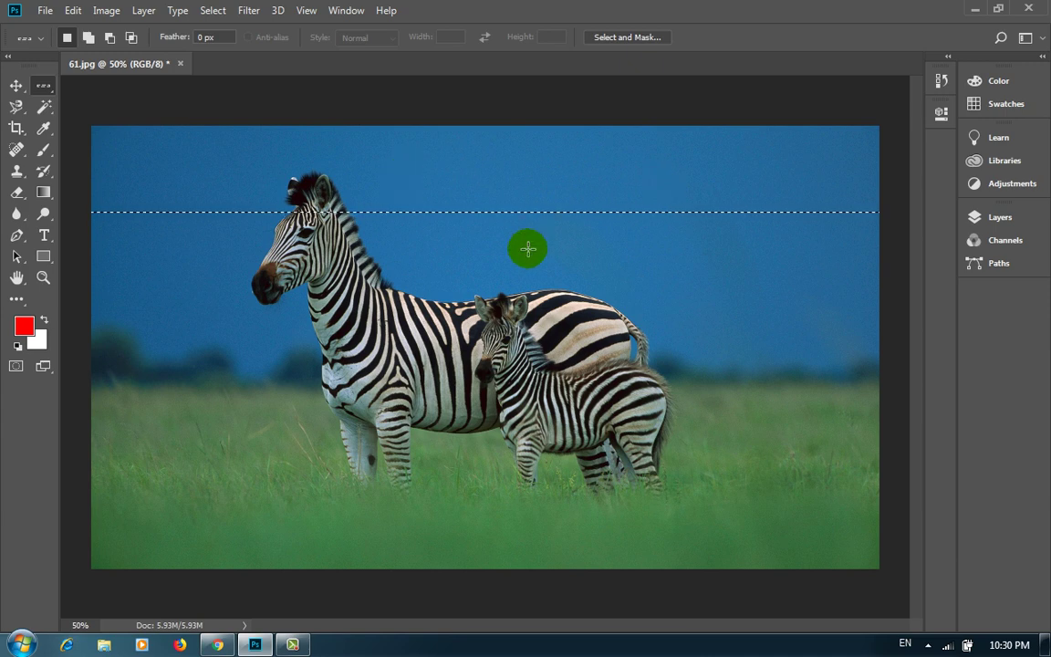
click(466, 249)
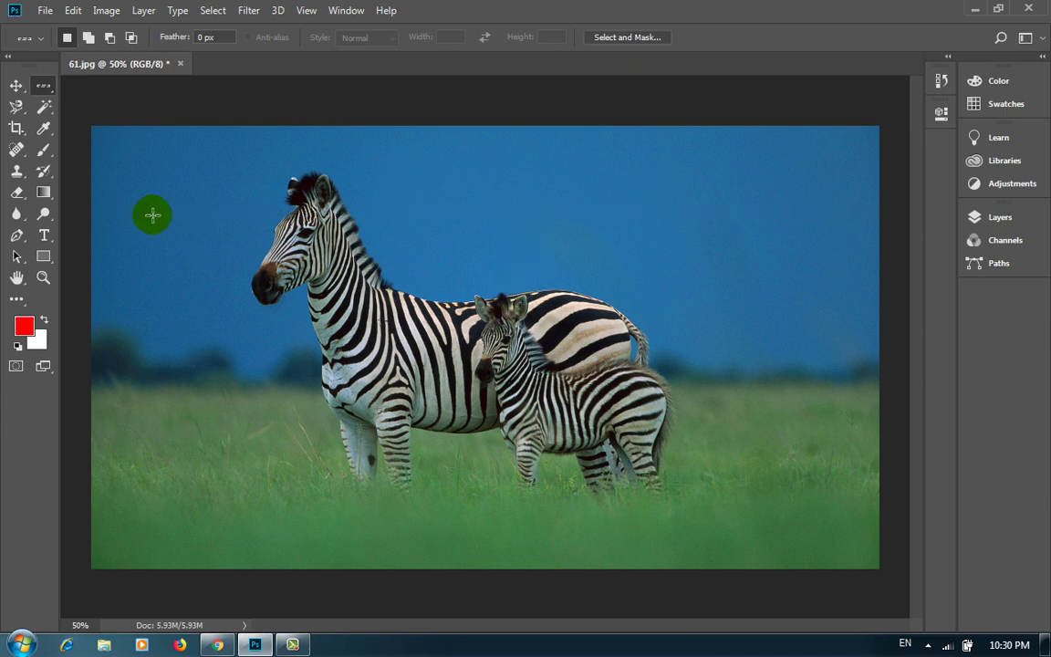
right_click(44, 88)
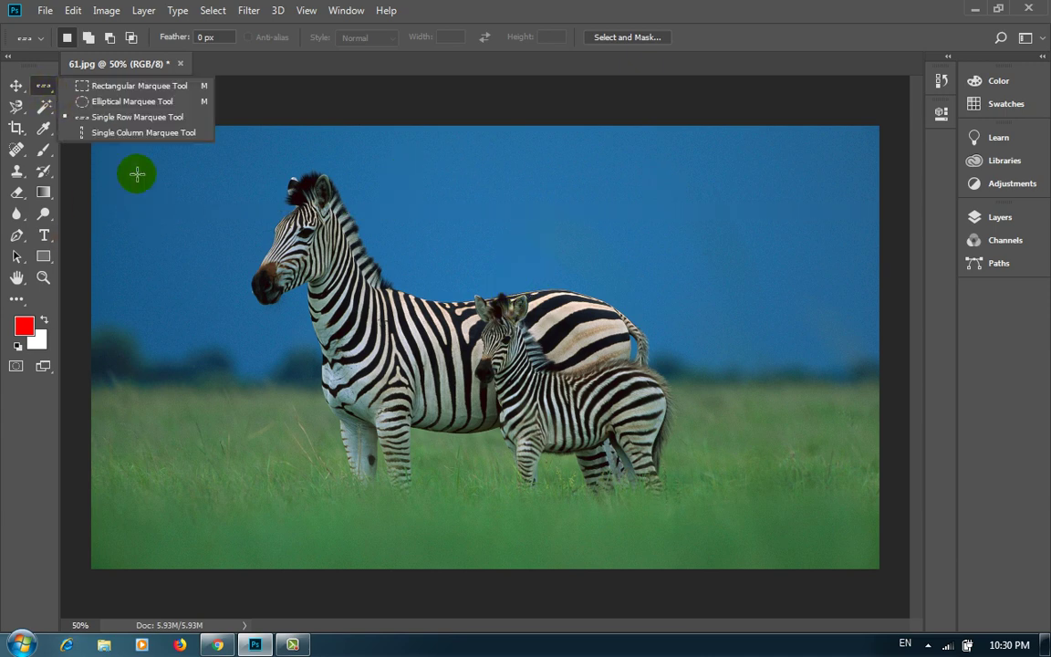
Step: Select a one-pixel column through the foal with Single Column Marquee, then clear it
click(150, 131)
click(510, 219)
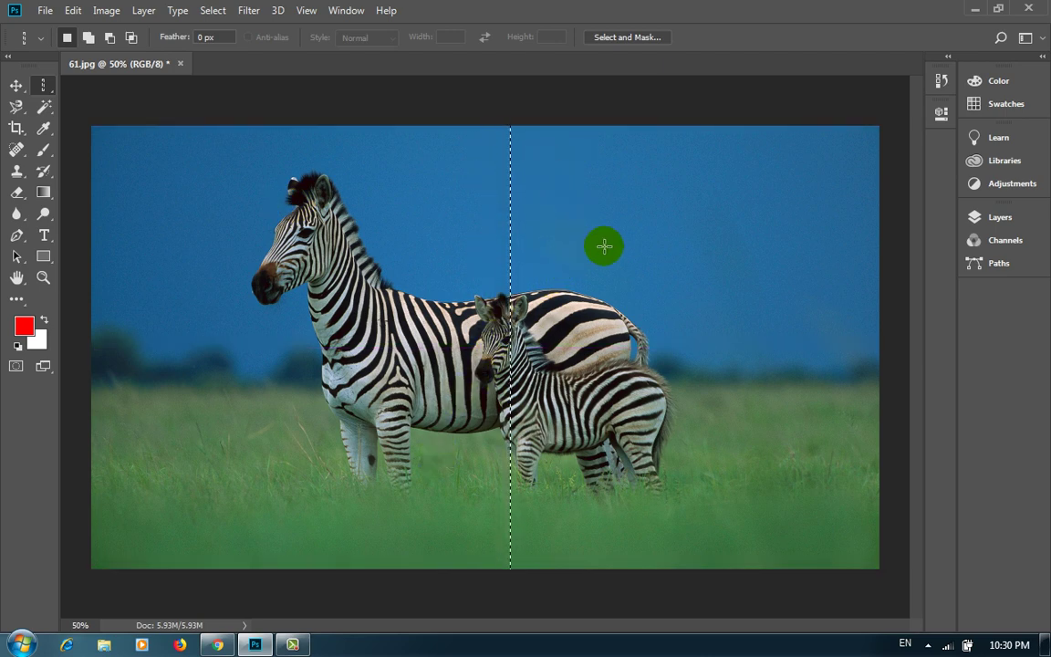
key(ctrl+d)
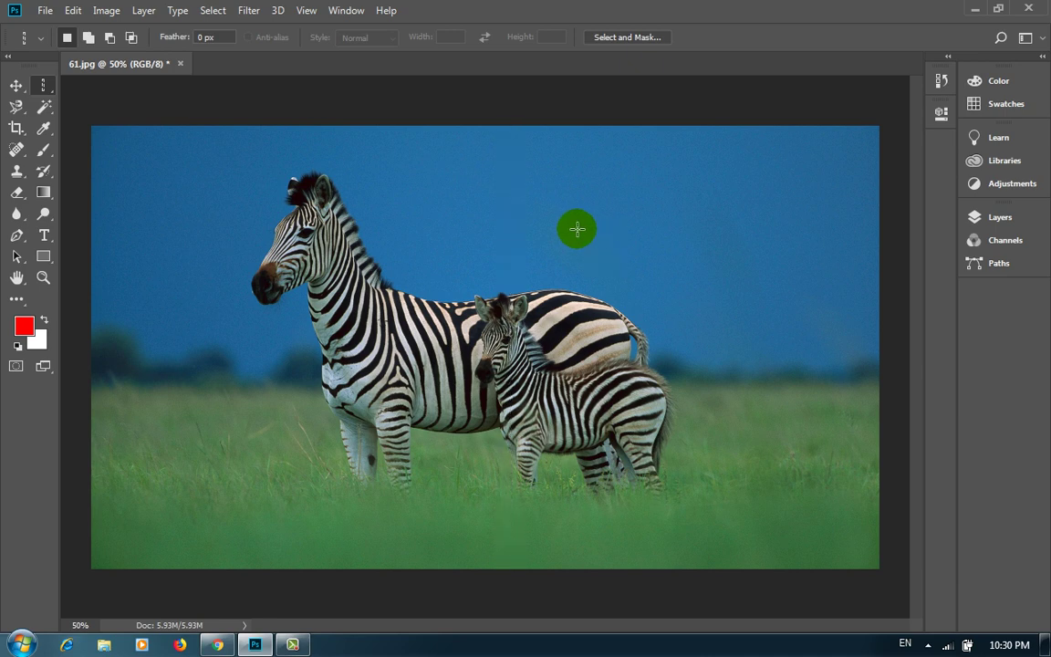
Step: Browse the lasso and marquee tool flyouts, choosing the freehand Lasso Tool
click(18, 109)
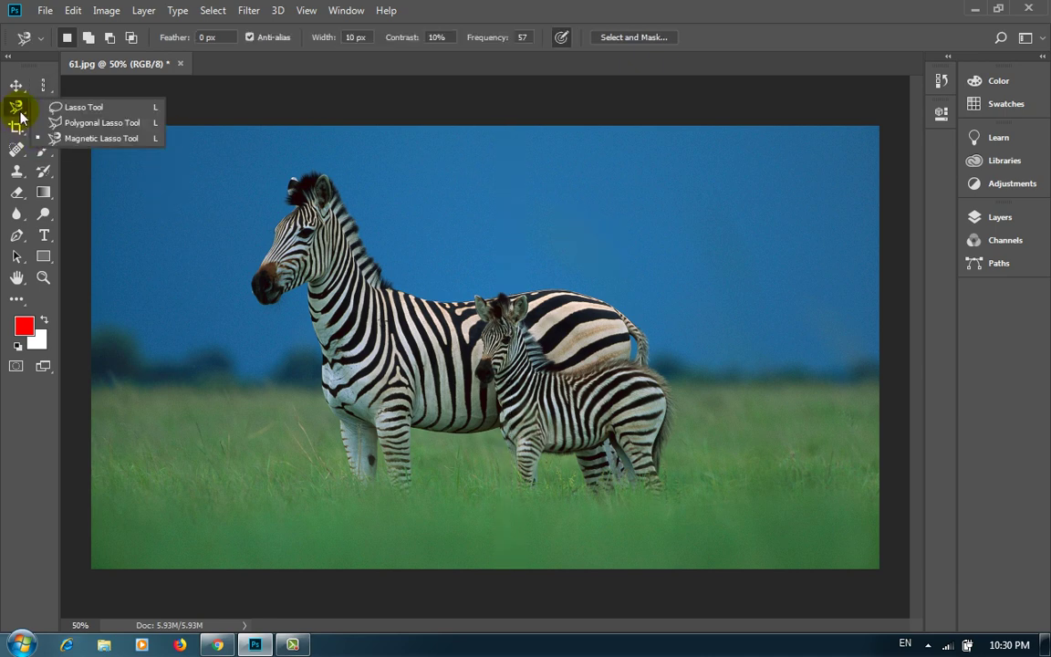
click(70, 109)
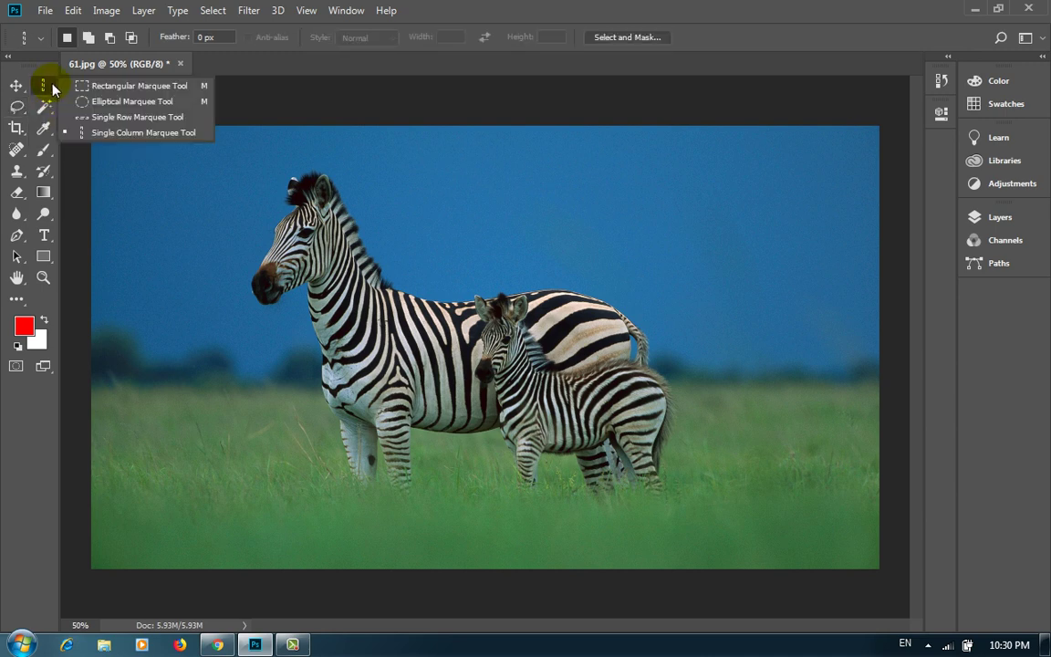
click(43, 85)
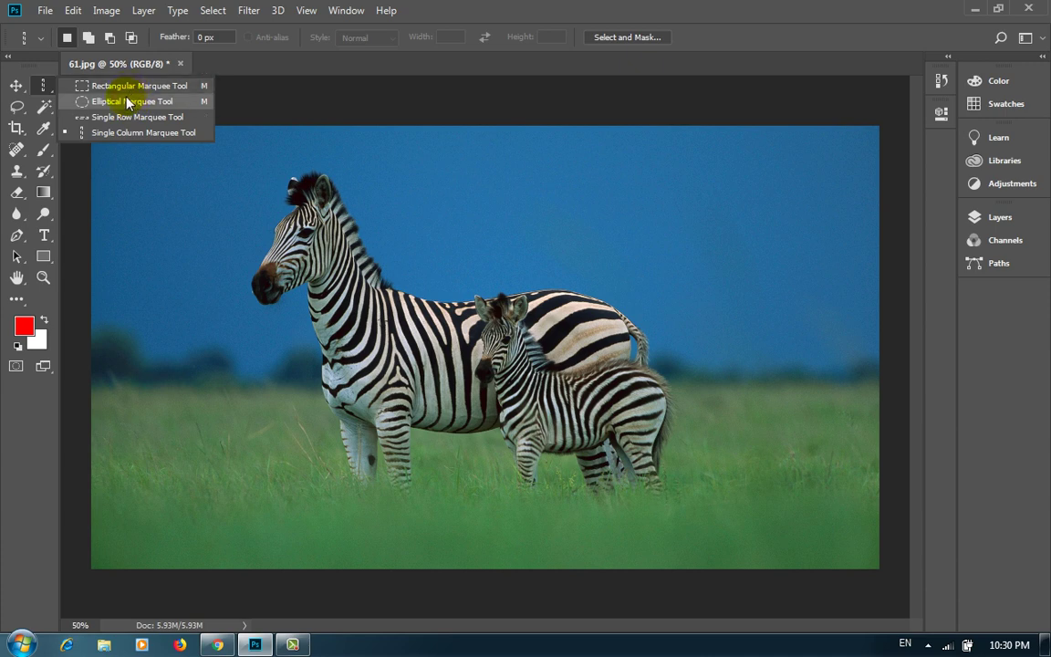
Step: Draw two freehand lasso selections in the sky near the zebra's head, clearing each one
click(17, 106)
click(16, 106)
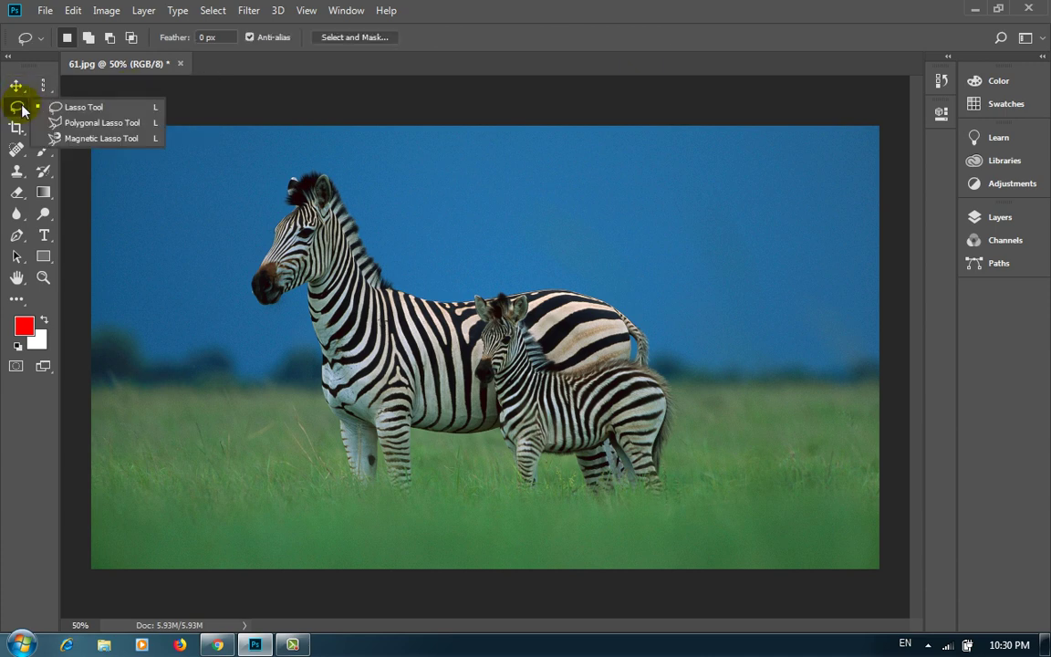
click(71, 108)
mouse_move(494, 155)
mouse_down()
mouse_move(472, 269)
mouse_move(390, 201)
mouse_move(249, 218)
mouse_move(99, 254)
mouse_move(298, 130)
mouse_move(493, 156)
mouse_up()
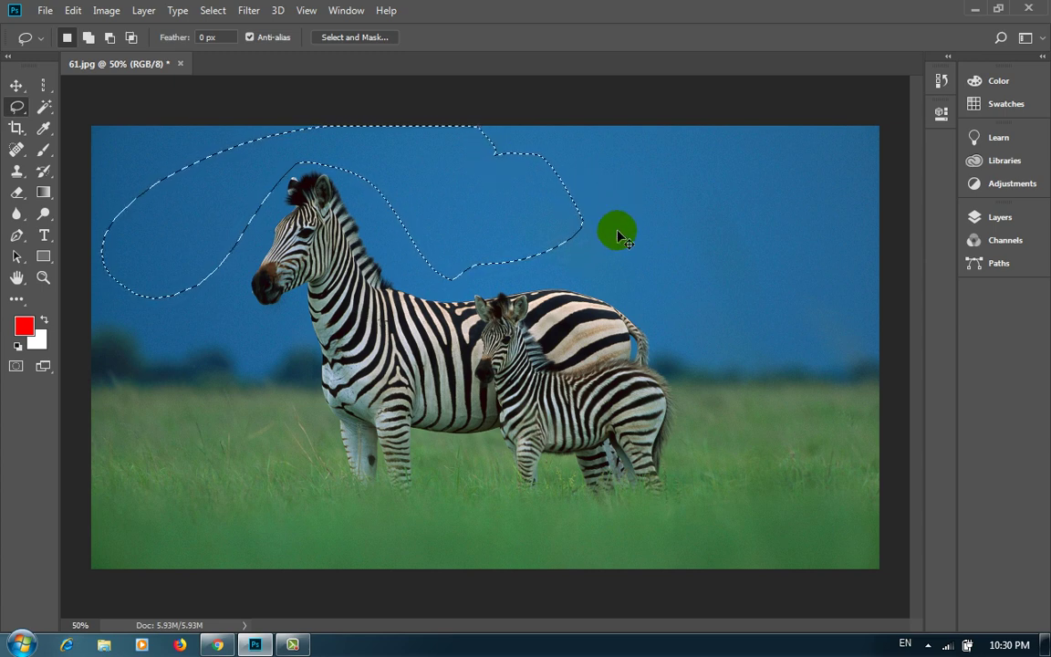
click(636, 217)
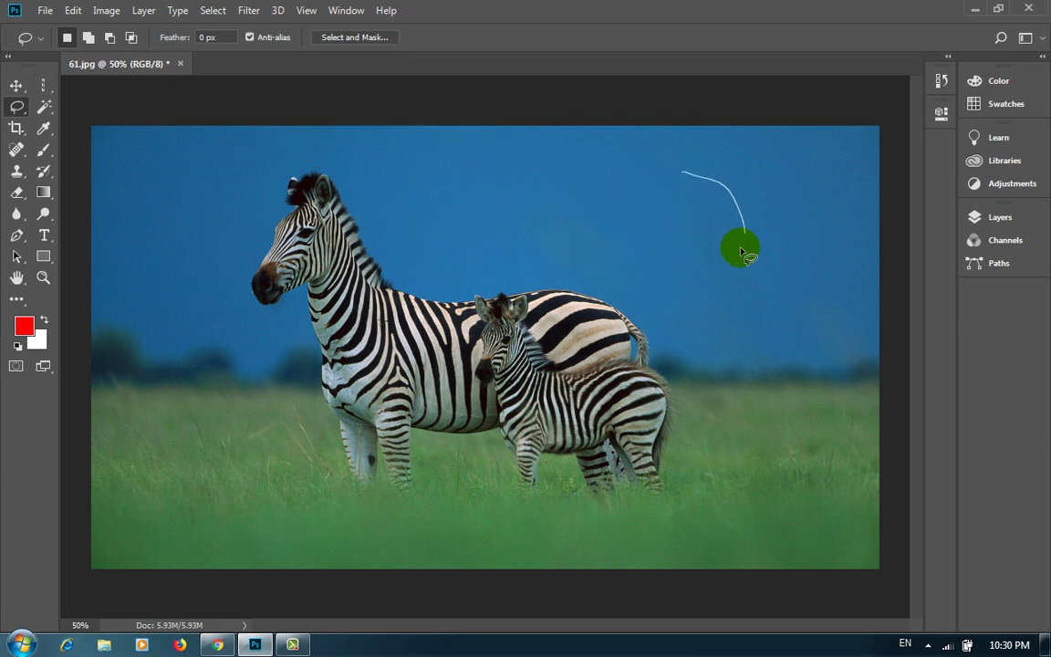
drag(615, 261, 603, 216)
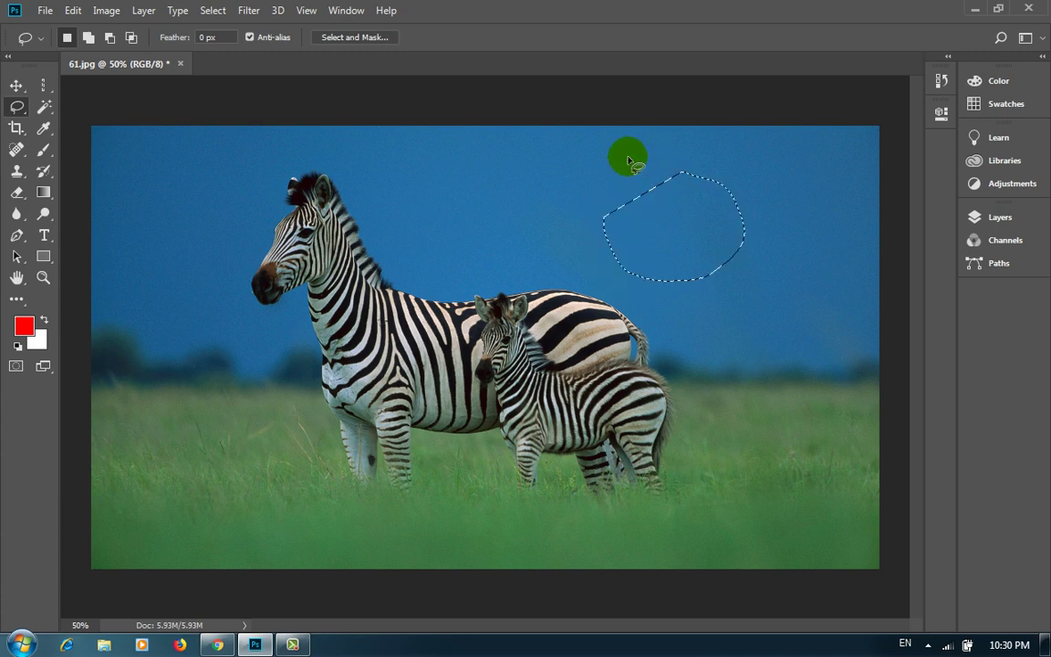
click(129, 194)
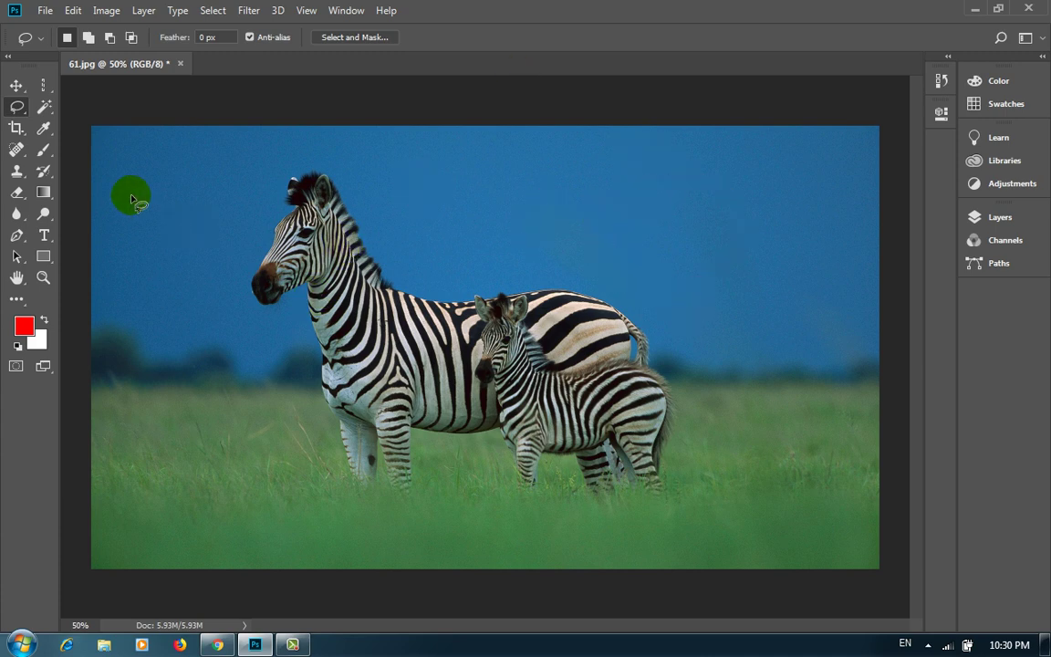
right_click(18, 105)
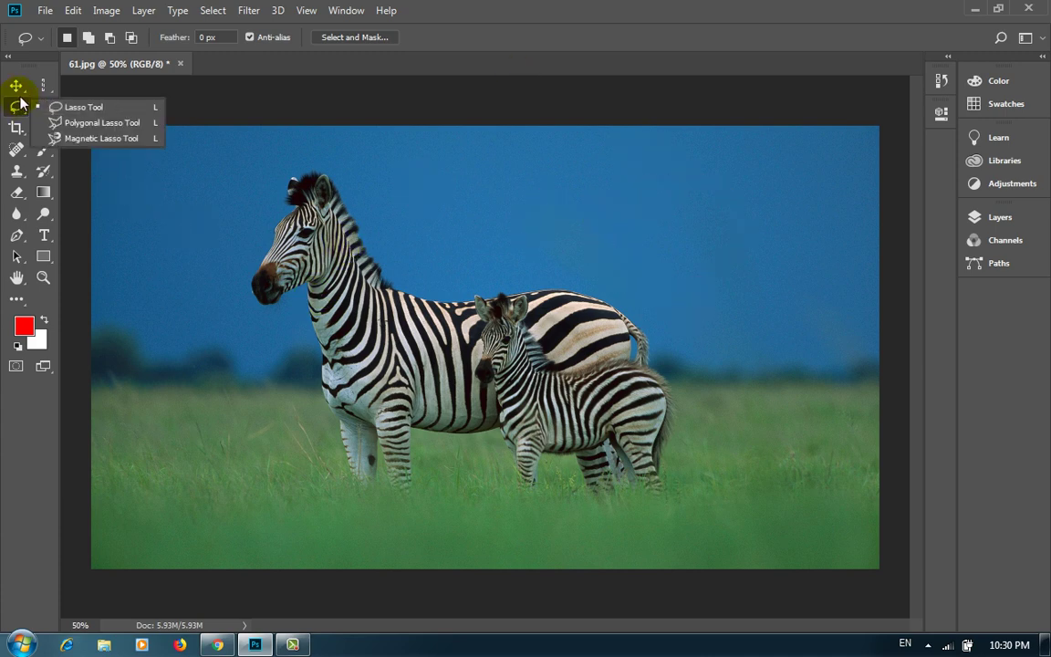
Step: Trace a Polygonal Lasso outline along the zebra's back, neck, ear, forehead and muzzle
click(82, 124)
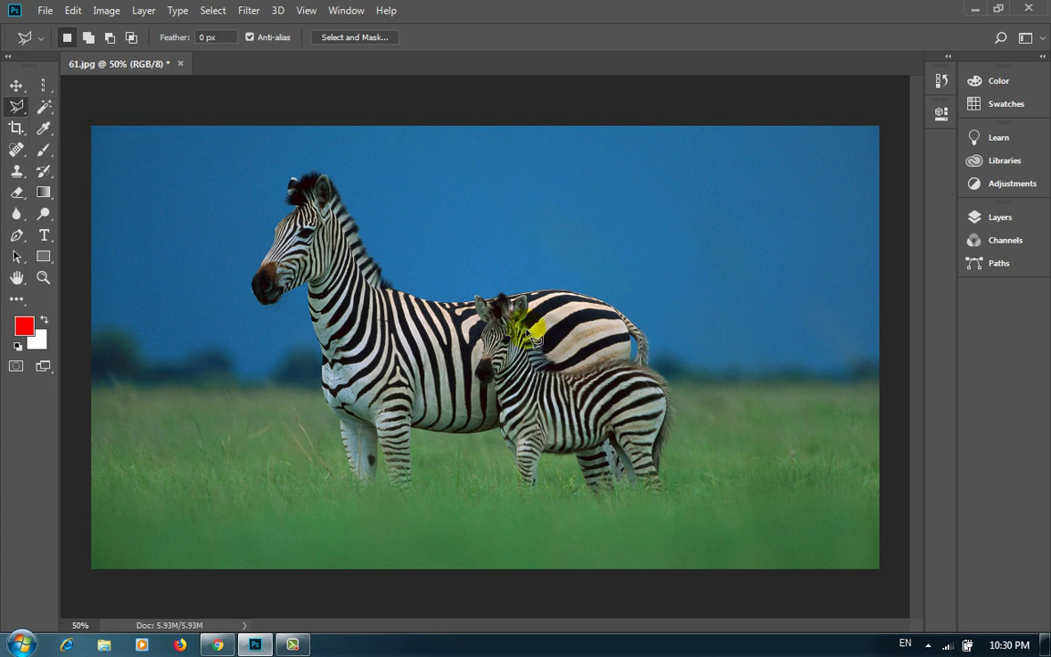
click(616, 313)
click(517, 288)
click(477, 294)
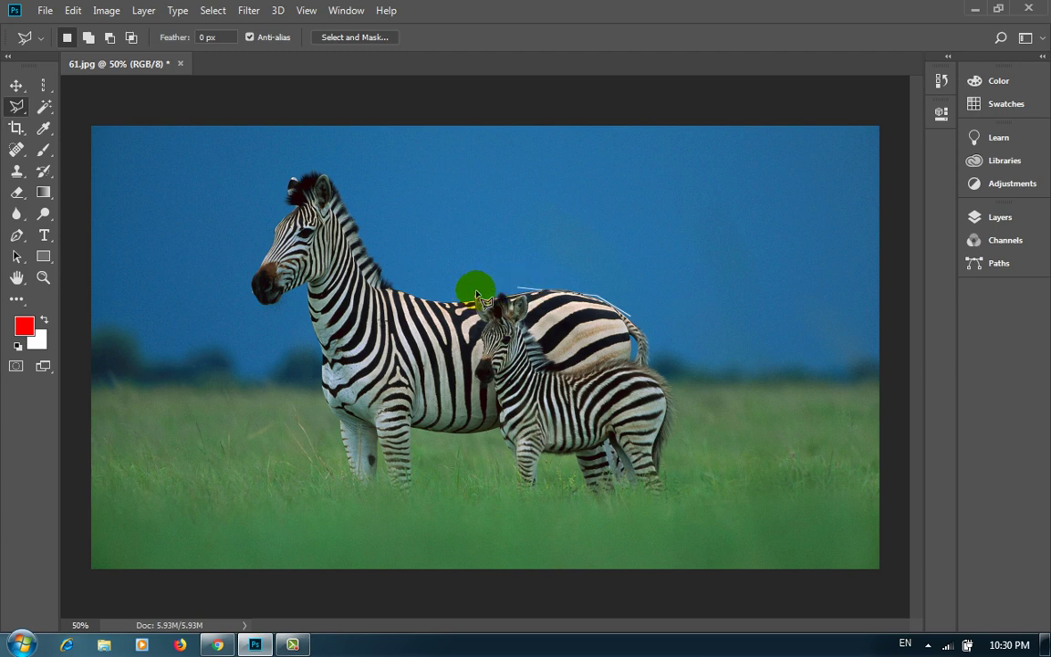
click(391, 276)
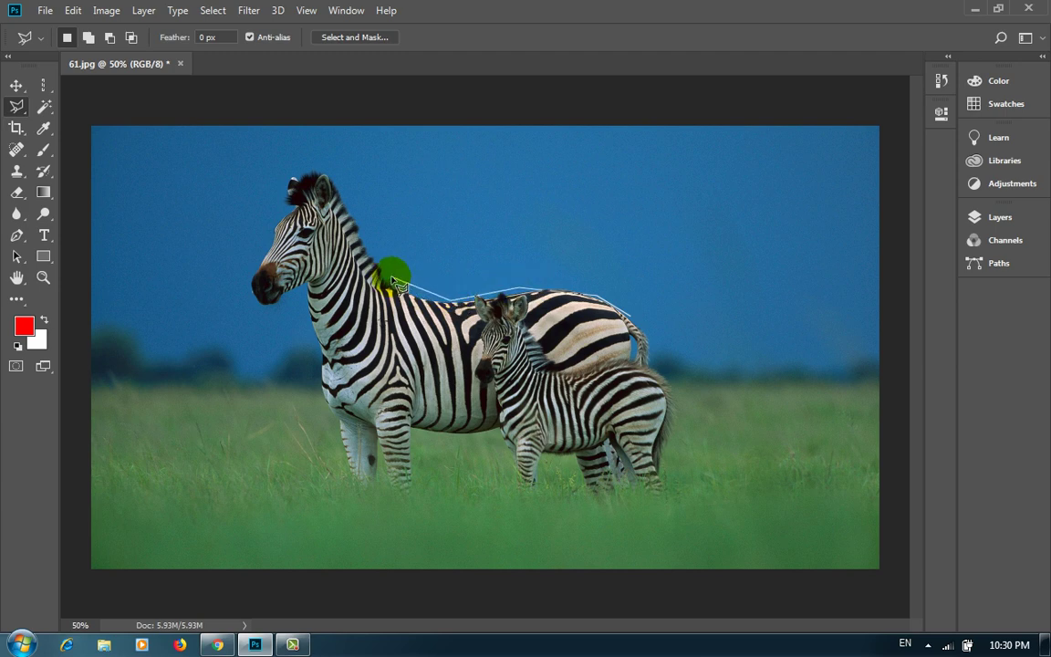
click(330, 166)
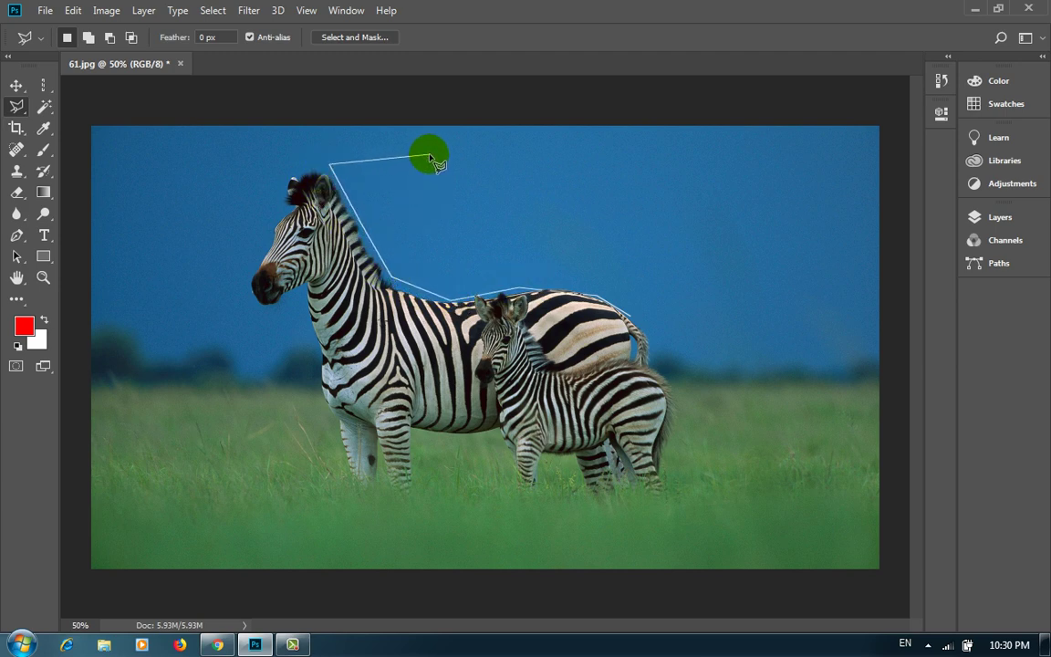
key(BackSpace)
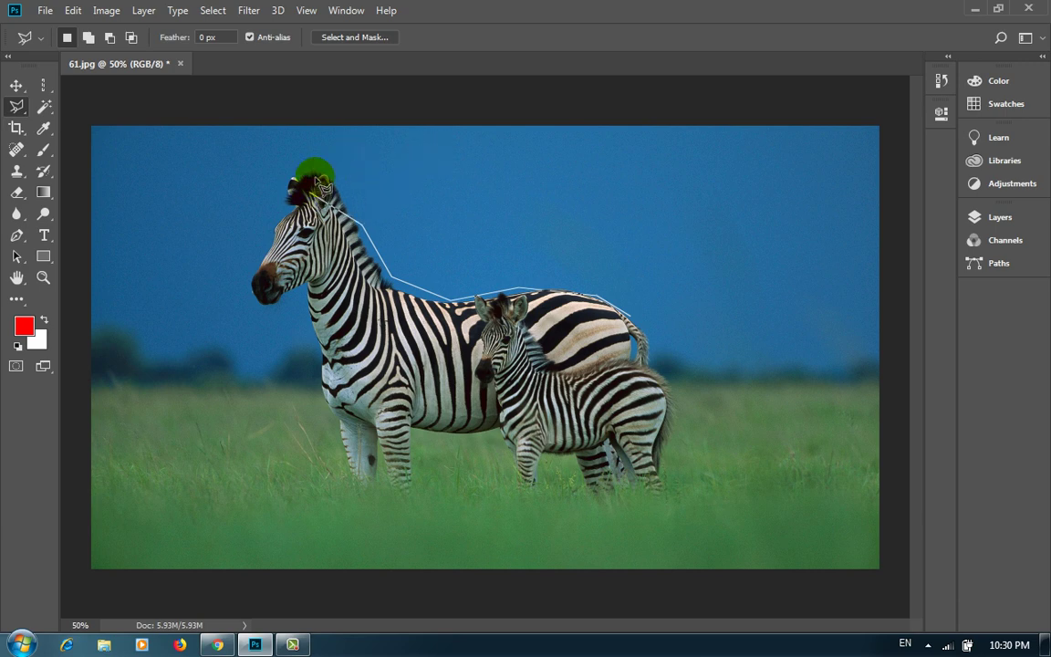
click(329, 165)
click(272, 186)
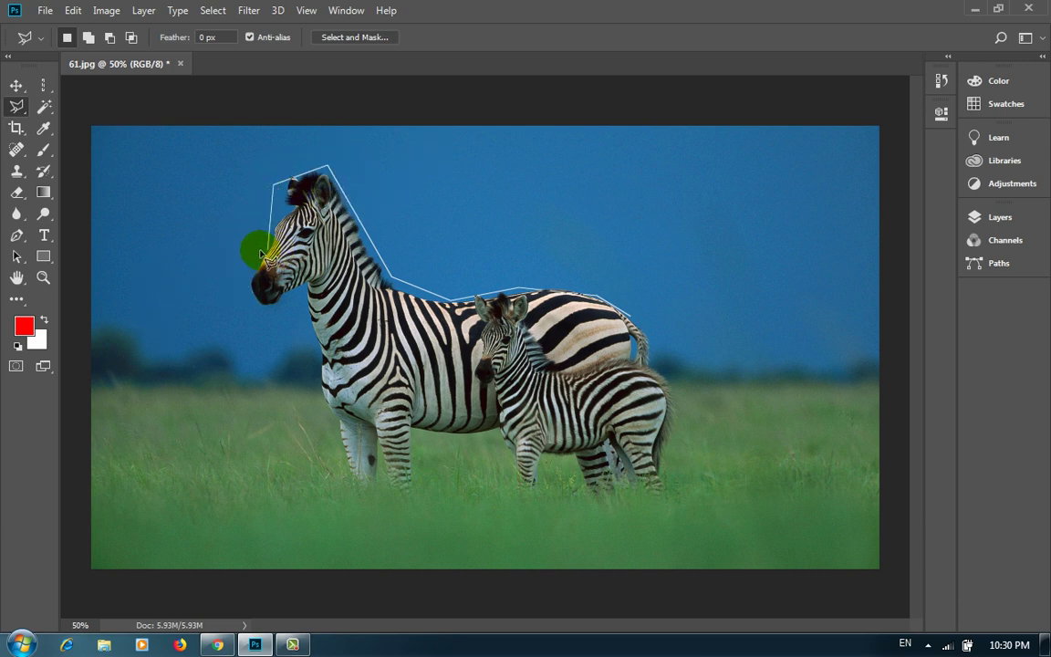
click(262, 251)
Step: Extend the outline to the image's left, top and right edges and close the sky selection
click(178, 330)
click(97, 299)
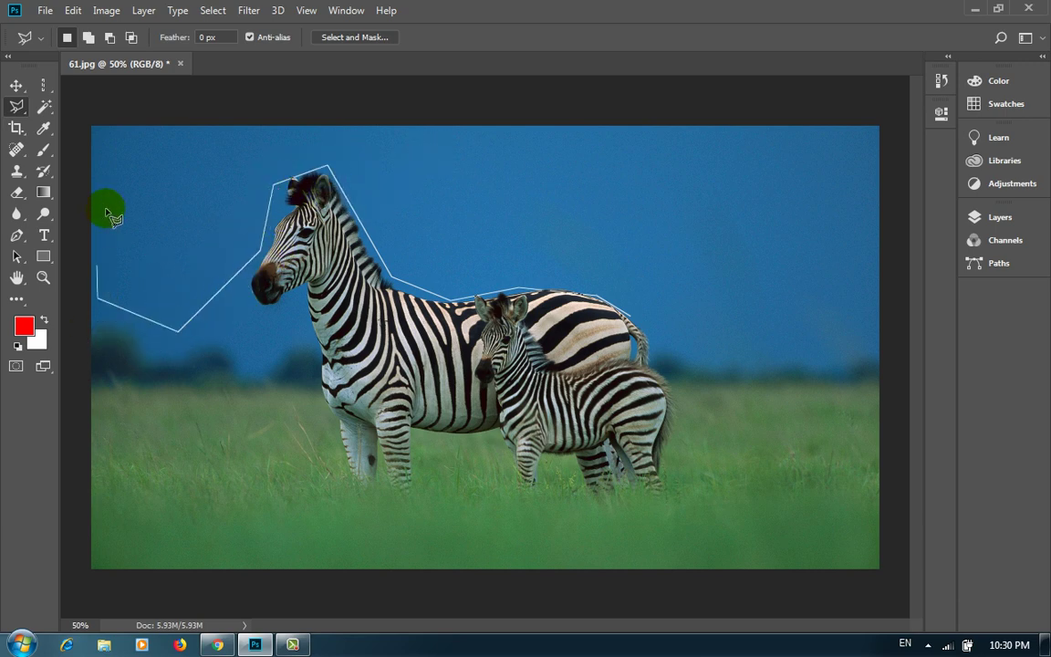
click(92, 125)
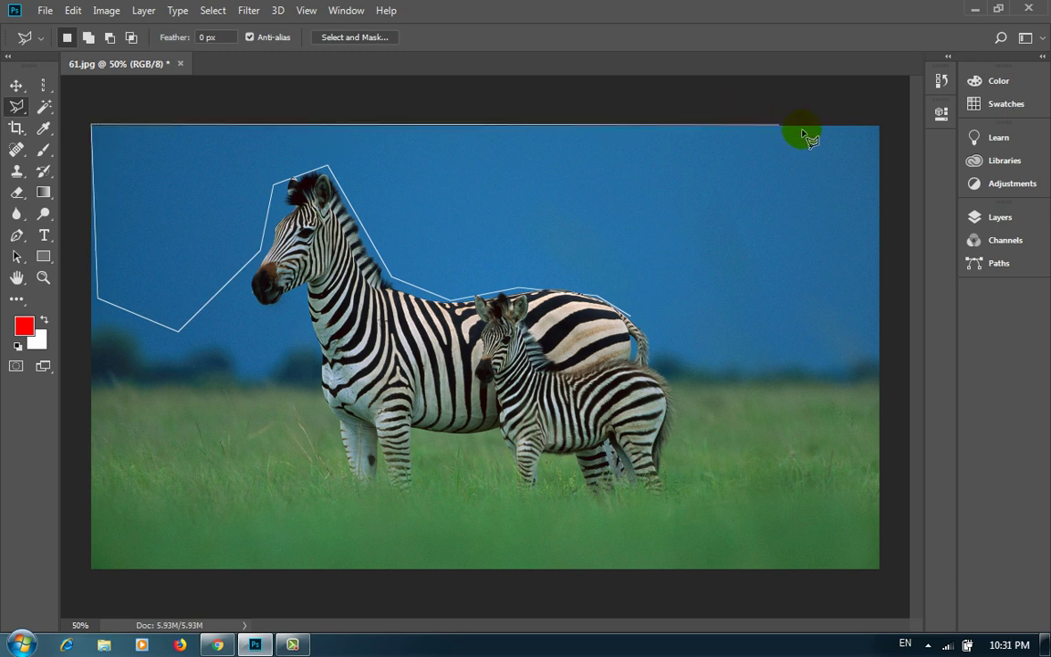
click(878, 126)
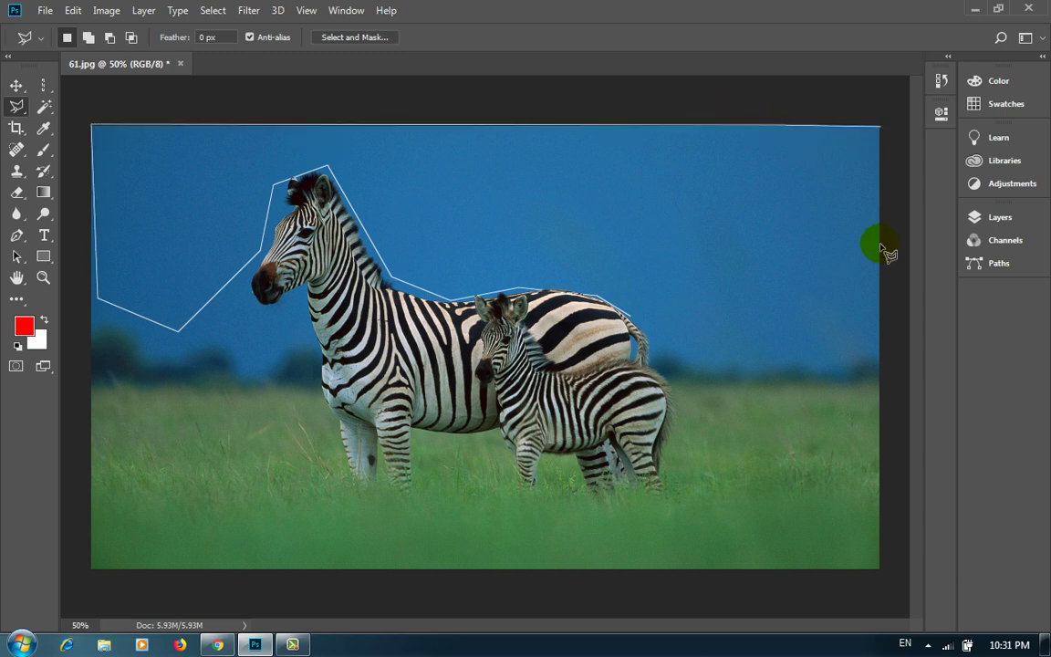
click(878, 363)
click(696, 369)
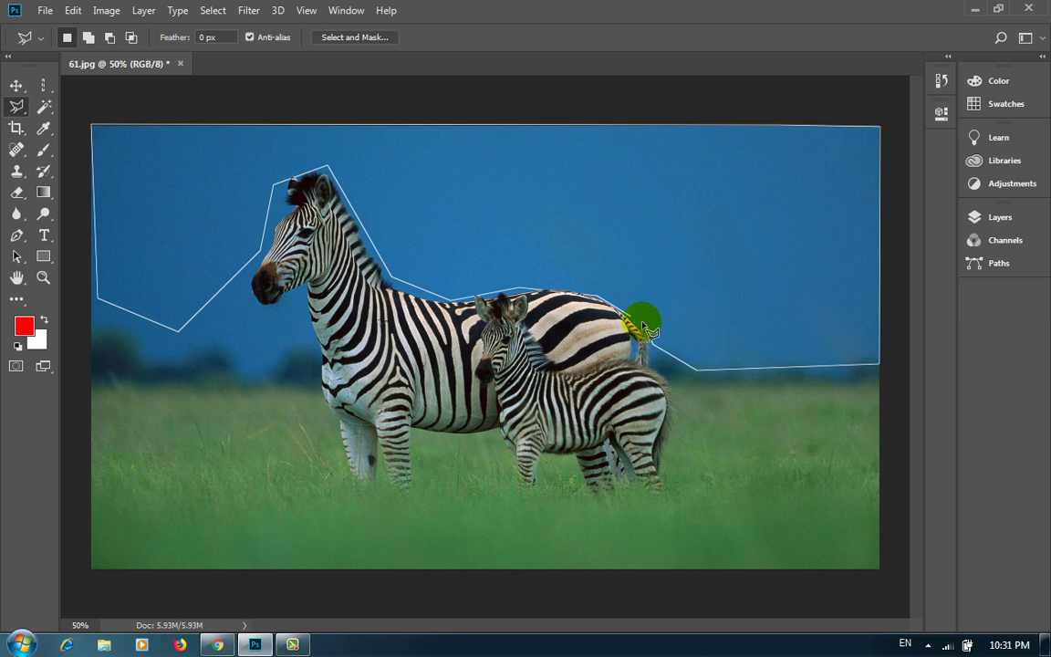
double_click(632, 319)
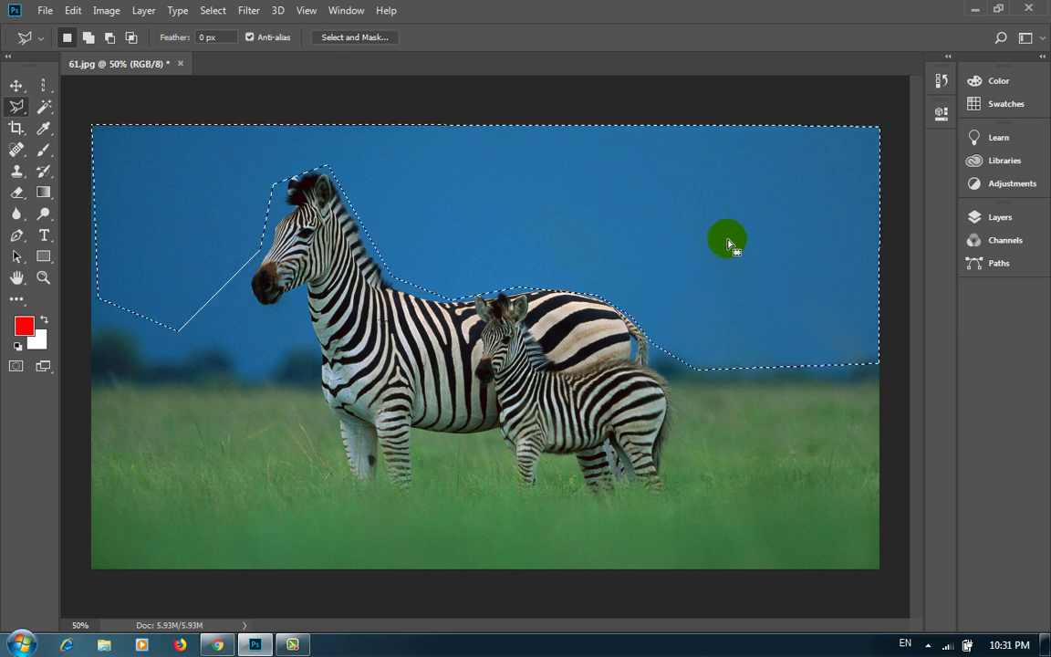
Step: Fill the polygonal sky selection with a green Color fill, then undo it and deselect
key(shift+F5)
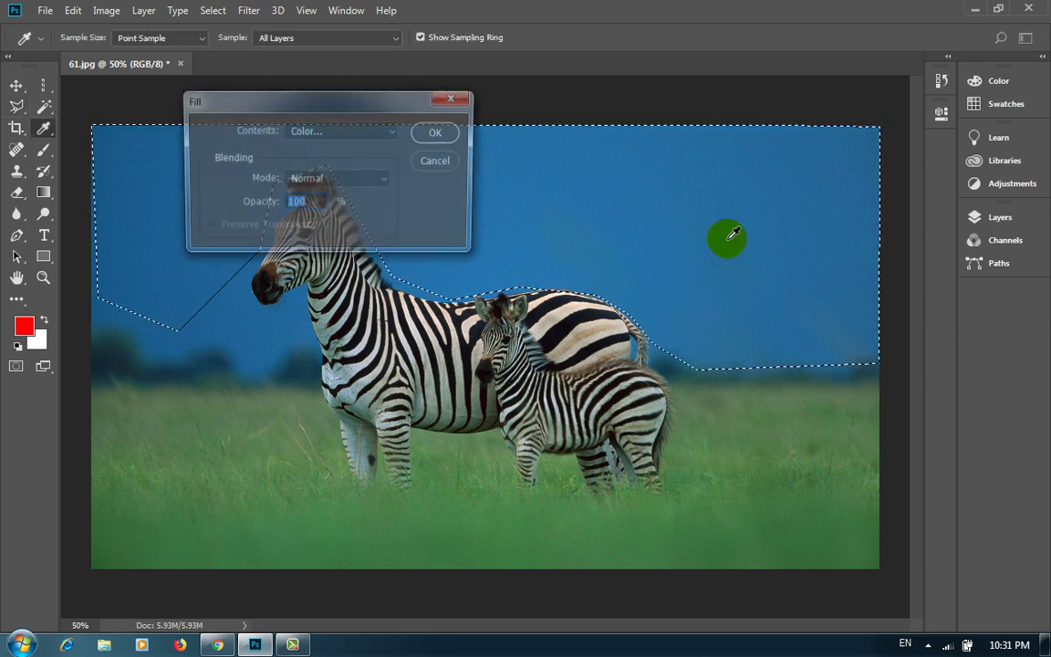
click(346, 135)
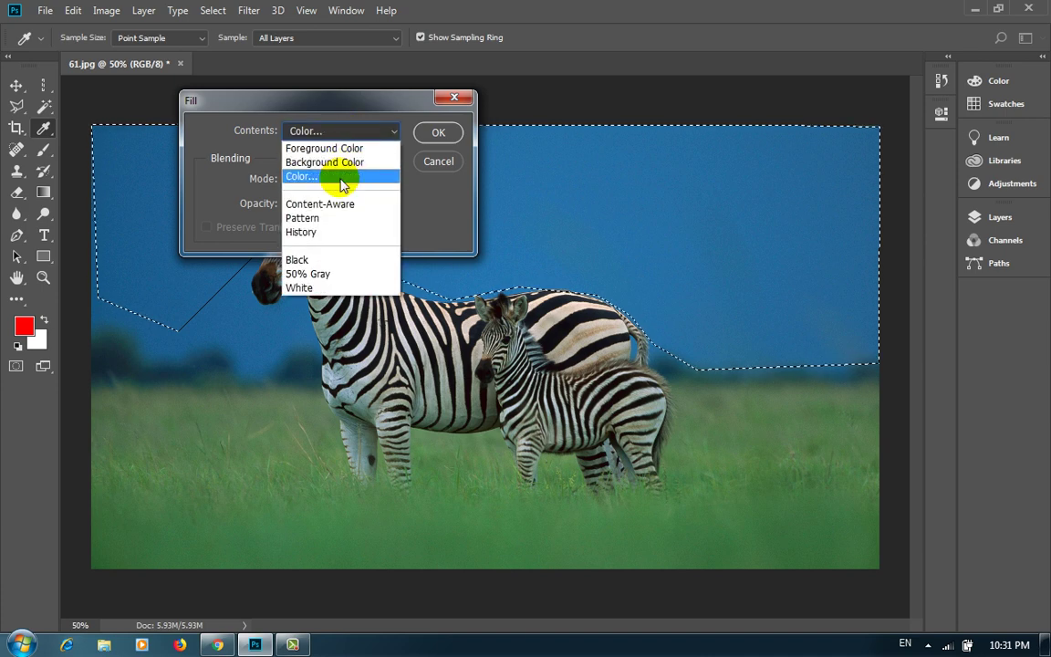
click(343, 177)
click(500, 179)
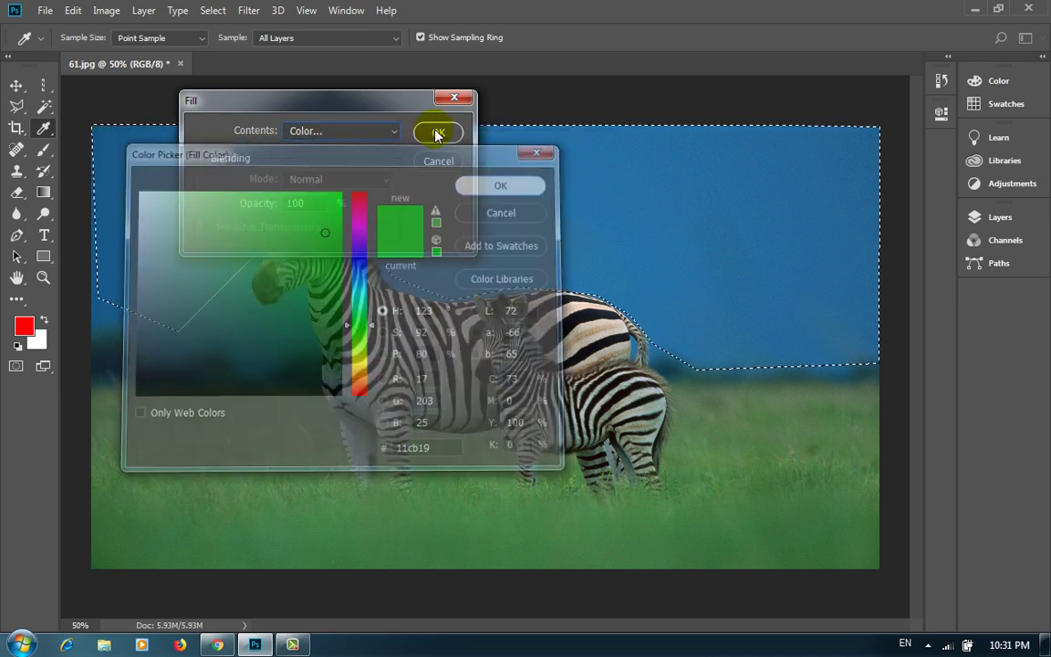
click(434, 133)
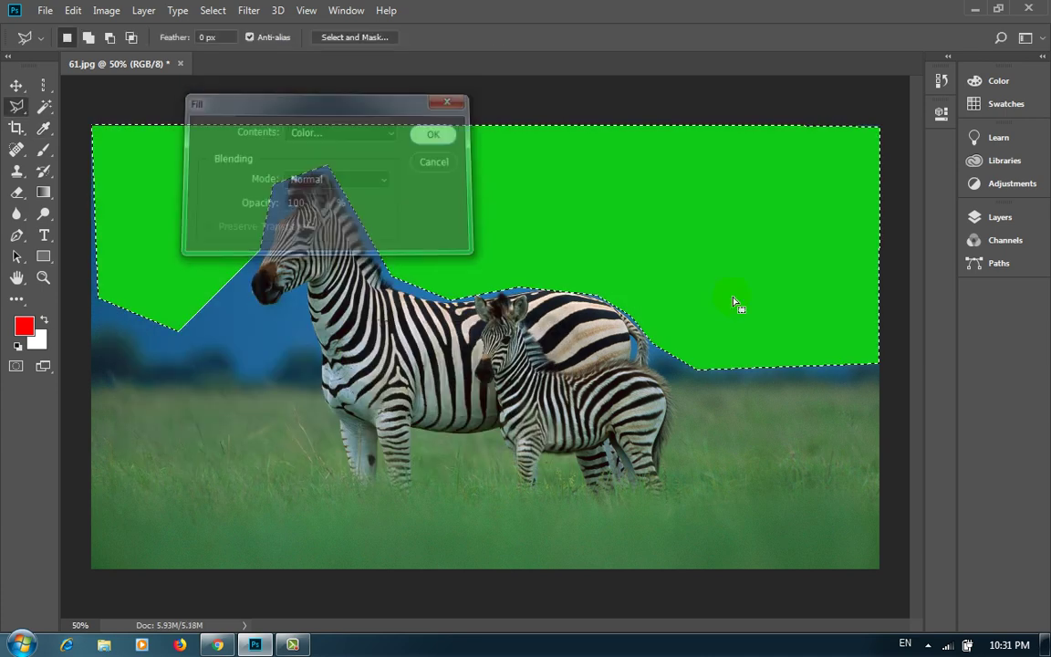
key(ctrl+z)
click(668, 271)
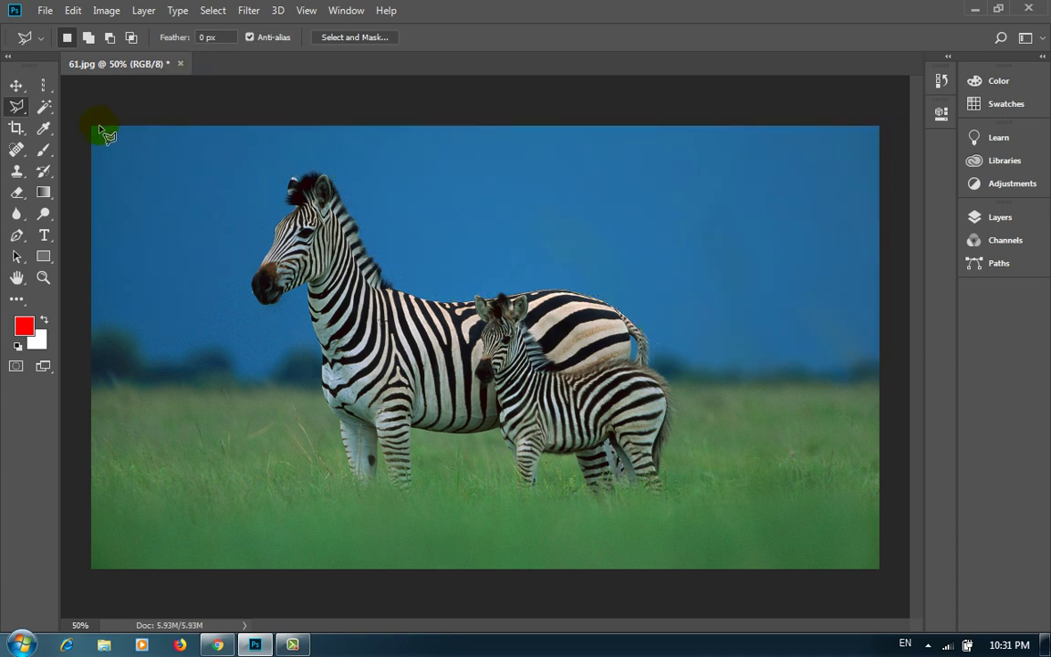
right_click(19, 107)
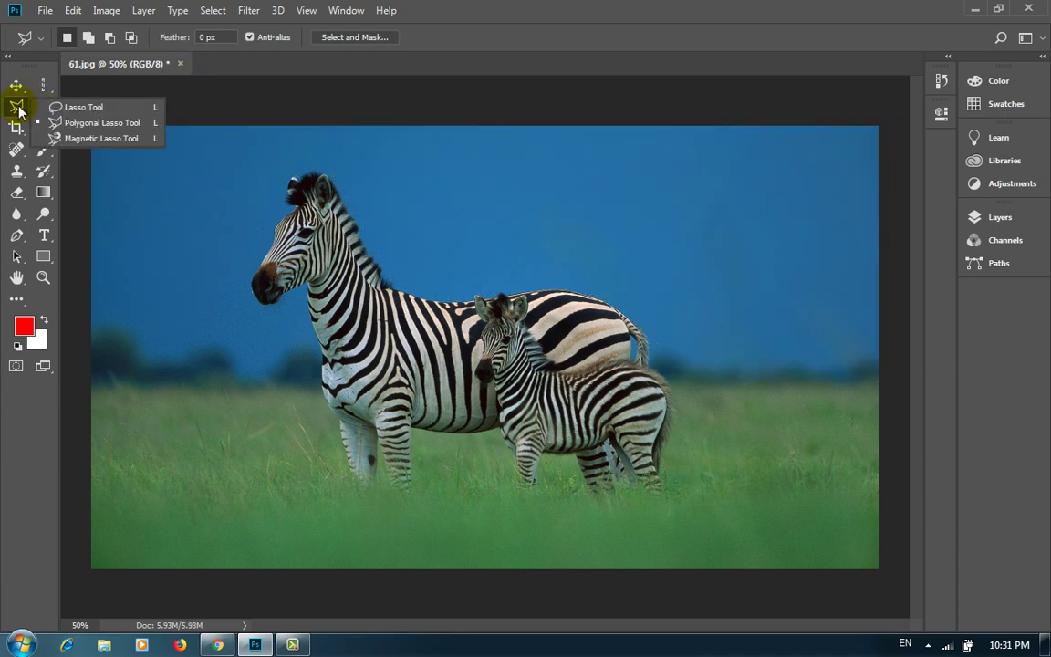
click(102, 124)
click(849, 353)
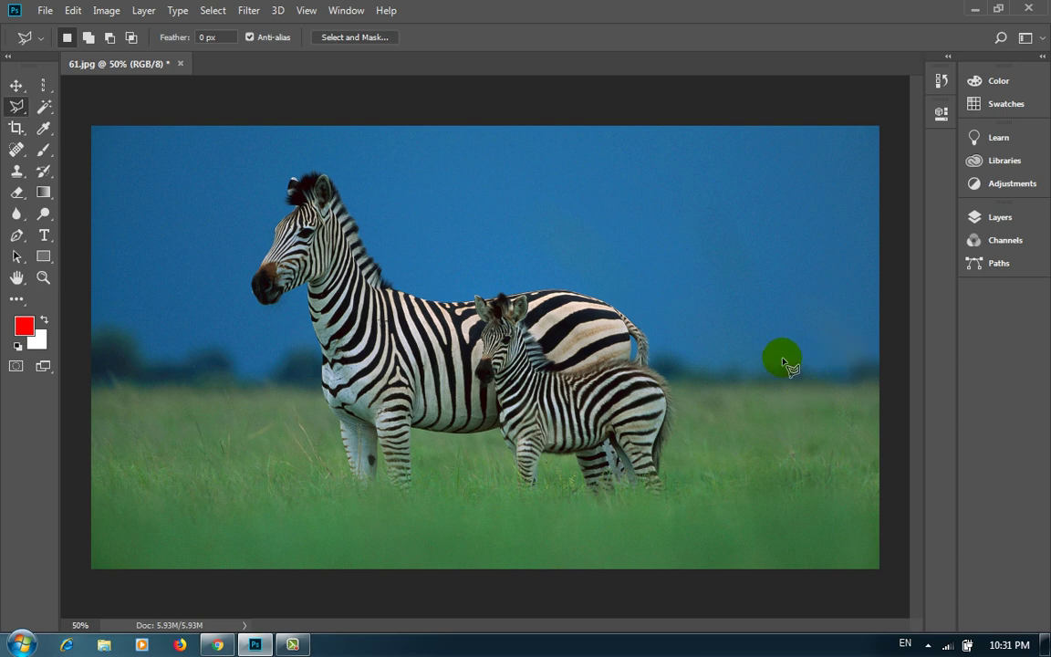
click(716, 368)
click(605, 266)
click(748, 222)
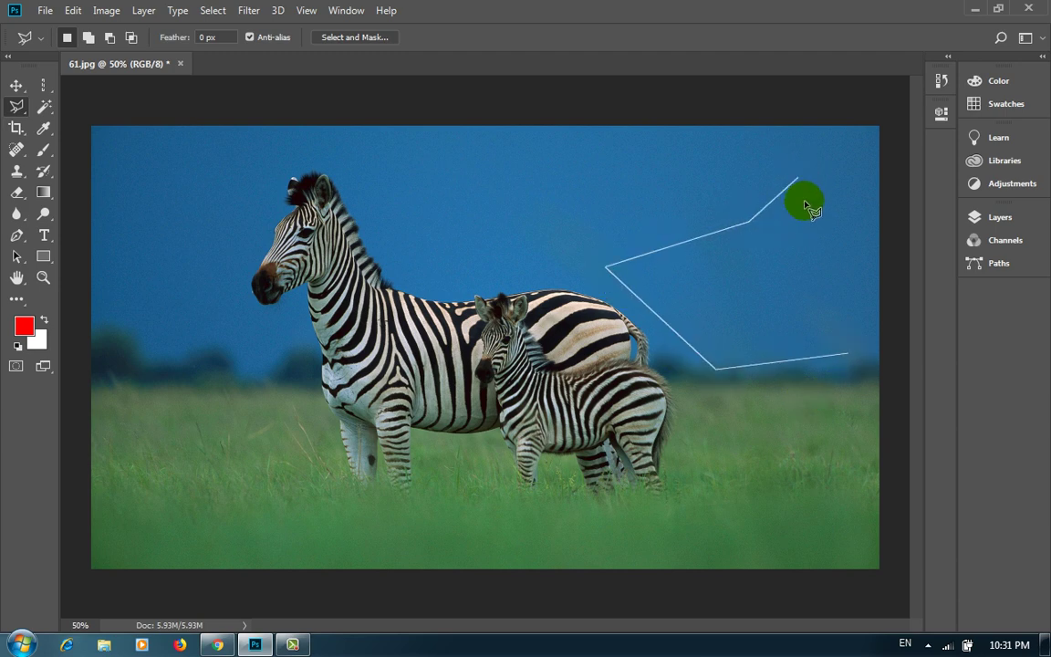
click(831, 172)
double_click(814, 217)
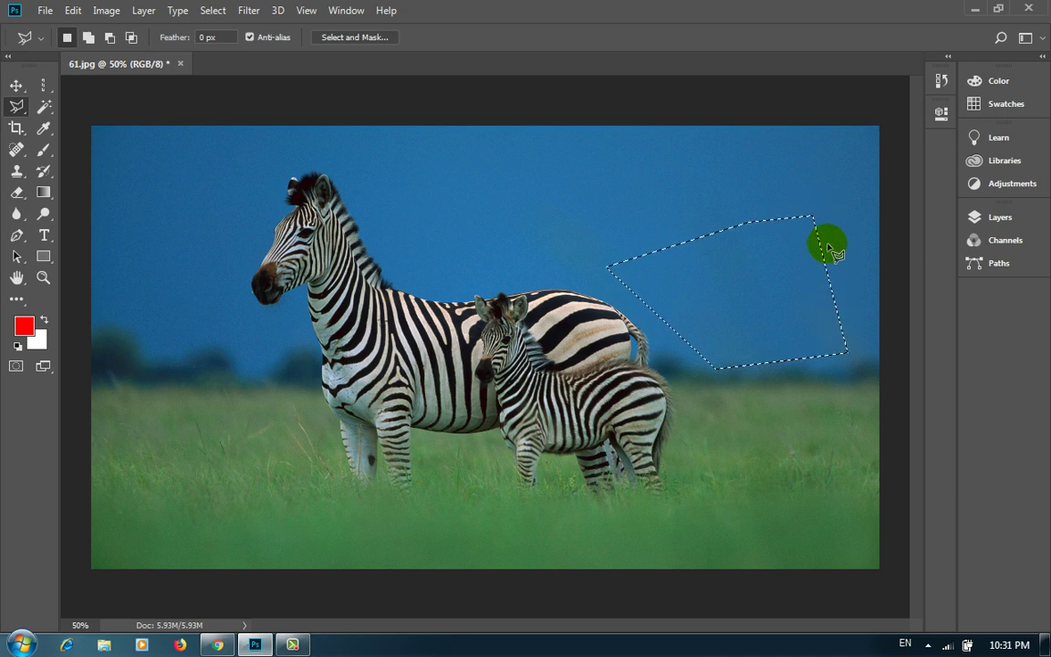
click(786, 230)
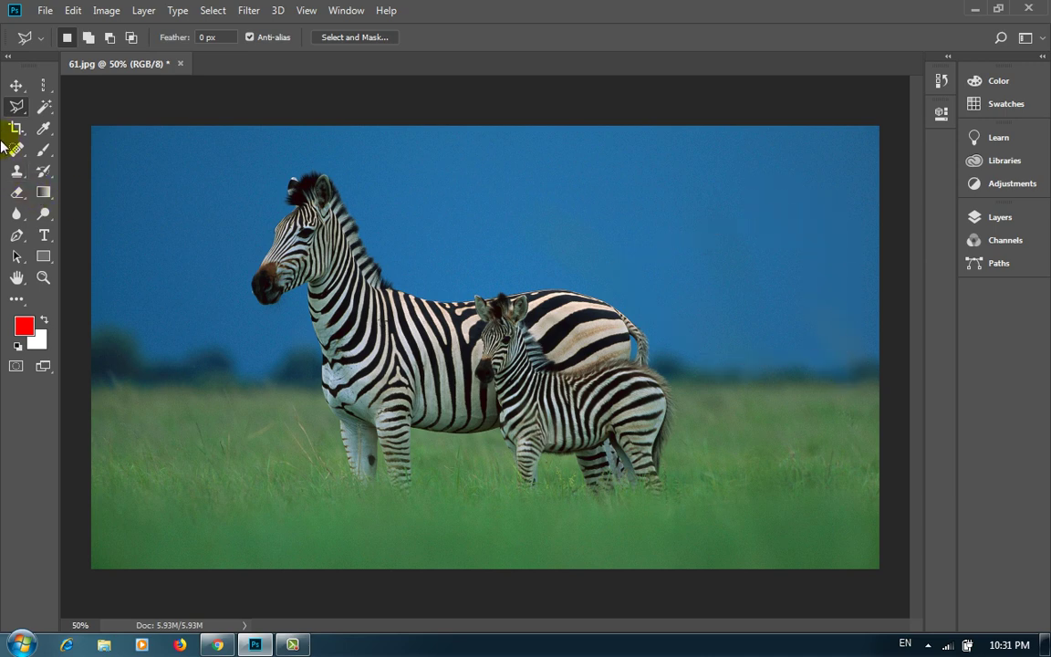
right_click(23, 104)
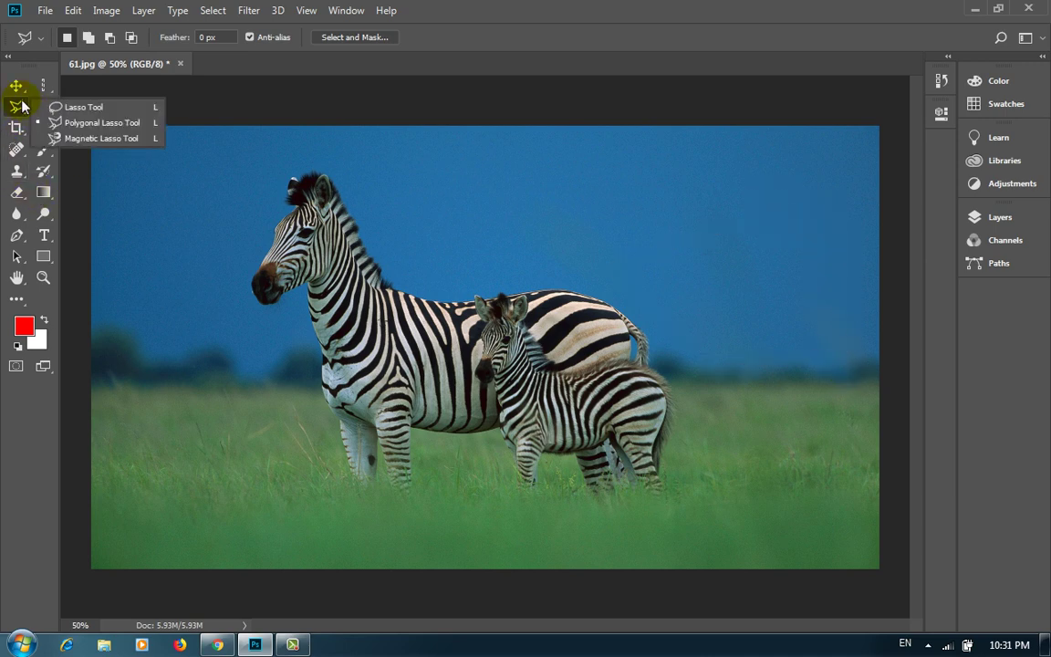
Step: Magnetic-lasso the adult zebra's back, head and chest, then bring up Fill (Shift+F5)
click(117, 140)
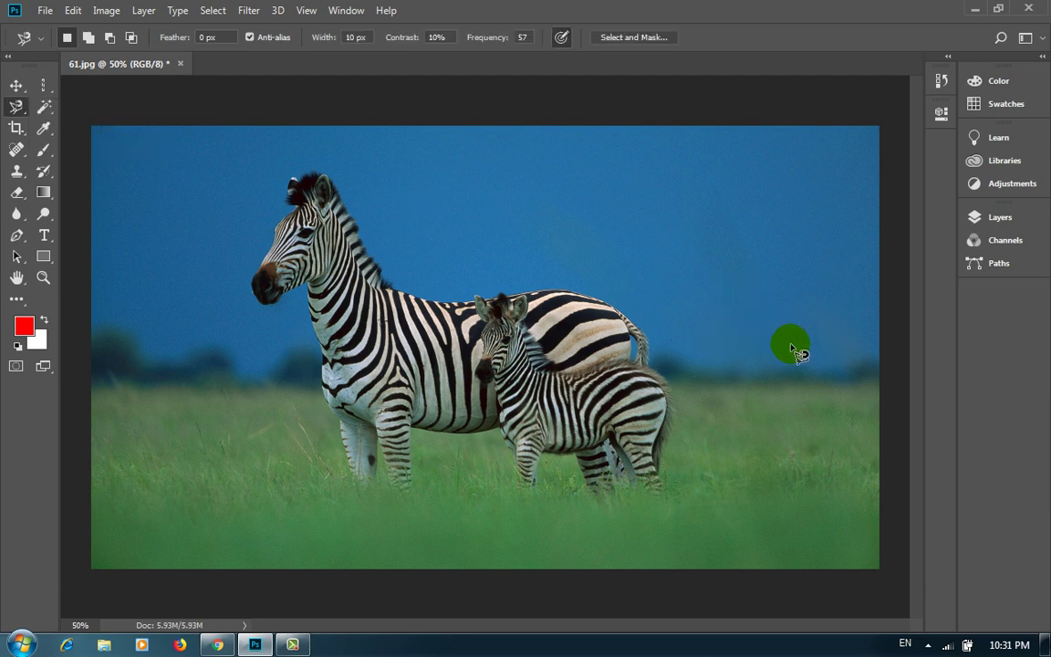
click(599, 294)
drag(583, 295, 567, 287)
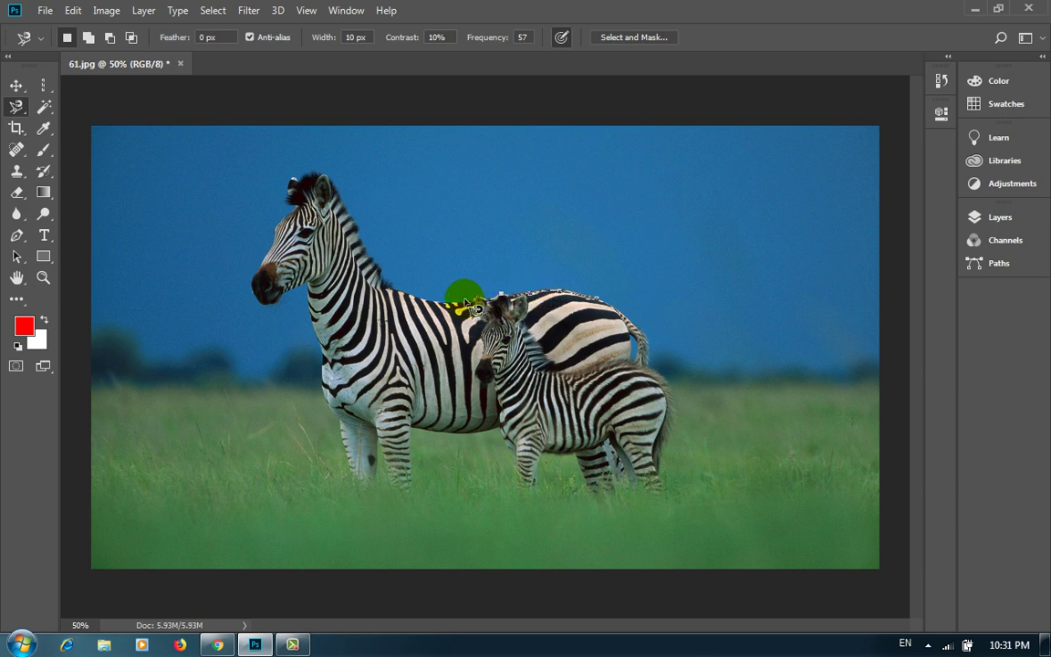
mouse_move(476, 309)
mouse_down()
mouse_move(394, 284)
mouse_move(334, 187)
mouse_move(310, 179)
mouse_move(297, 190)
mouse_move(290, 233)
mouse_move(255, 277)
mouse_move(278, 318)
mouse_move(310, 294)
mouse_move(326, 345)
mouse_up()
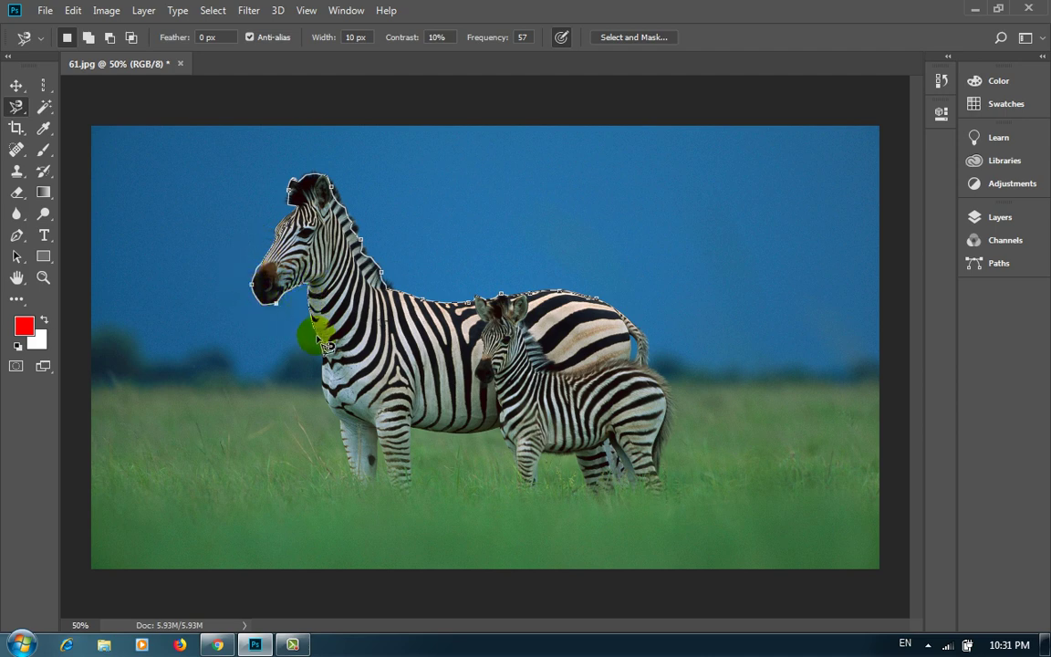
drag(326, 392, 363, 388)
double_click(365, 391)
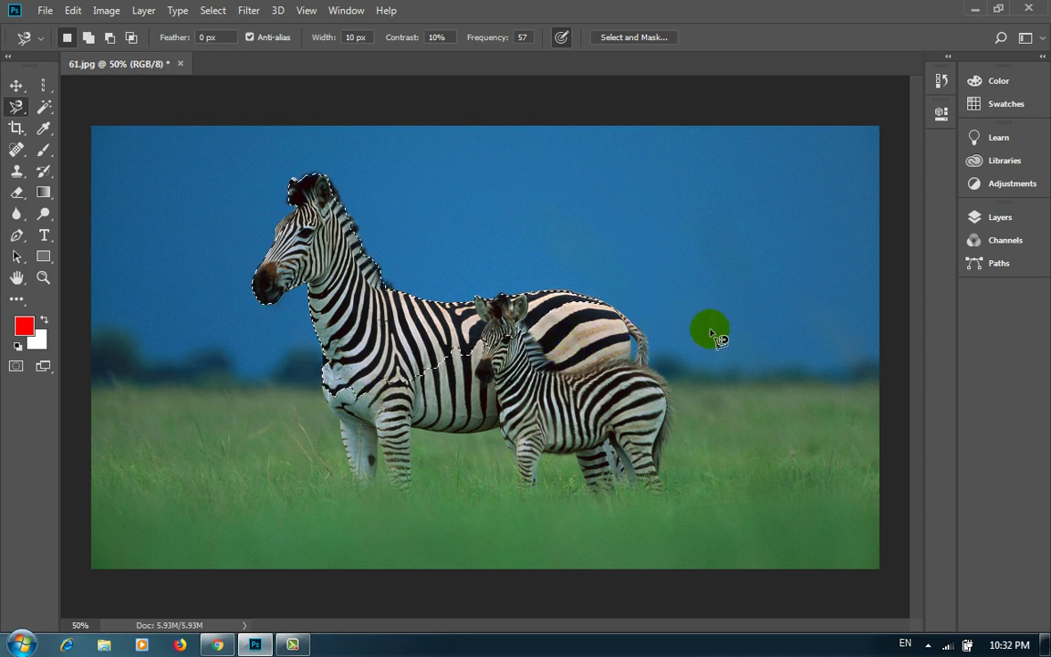
click(308, 242)
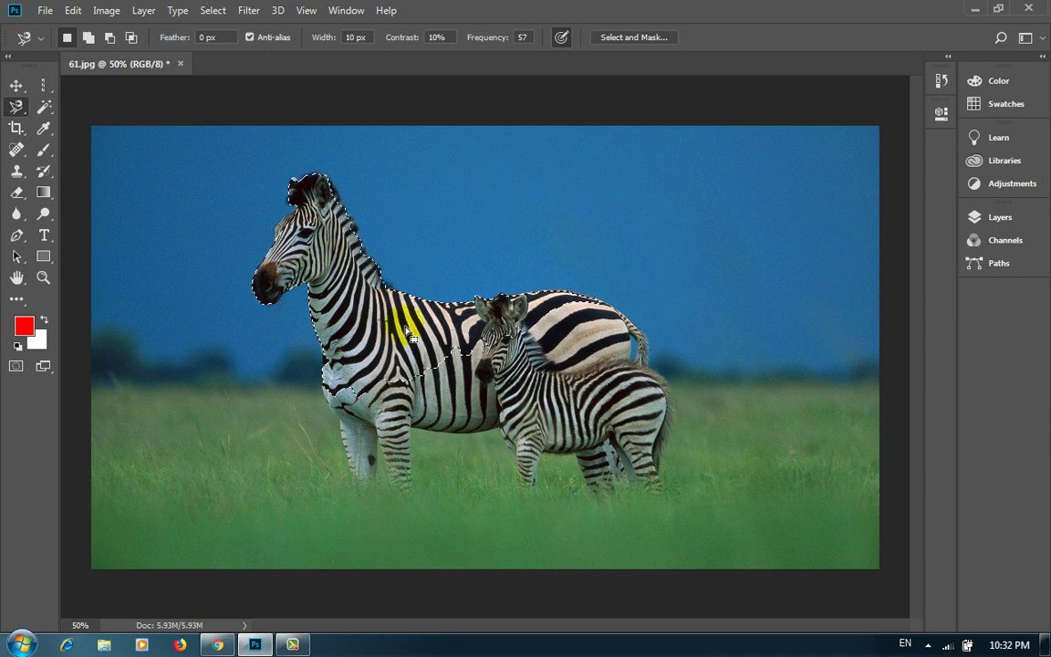
key(shift+F5)
Step: Fill the zebra selection with green via Color contents, then undo the fill
click(345, 130)
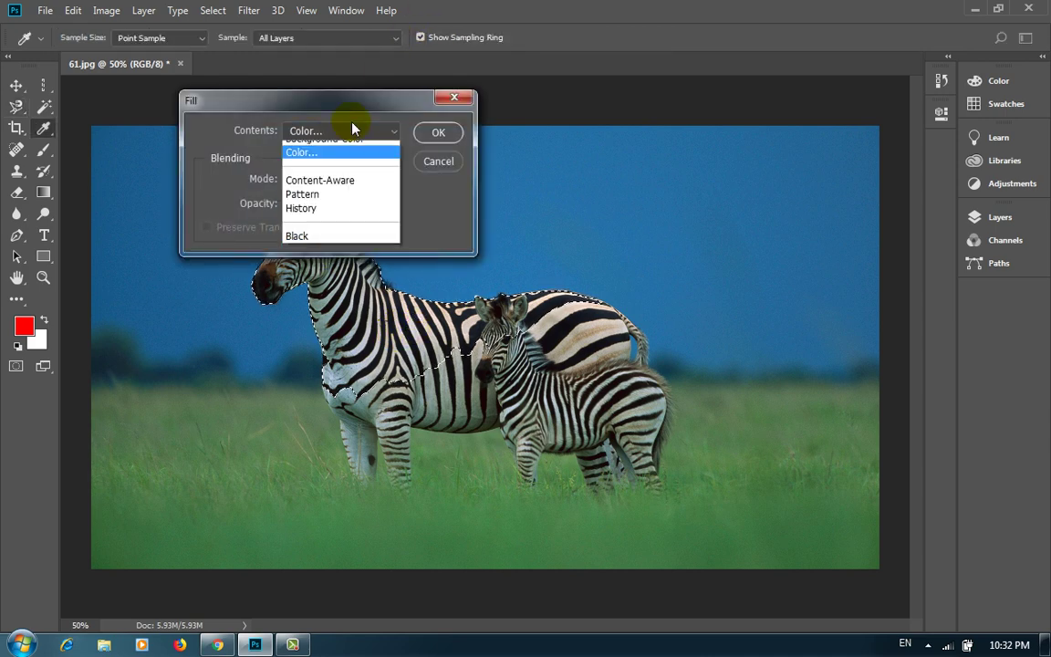
click(337, 177)
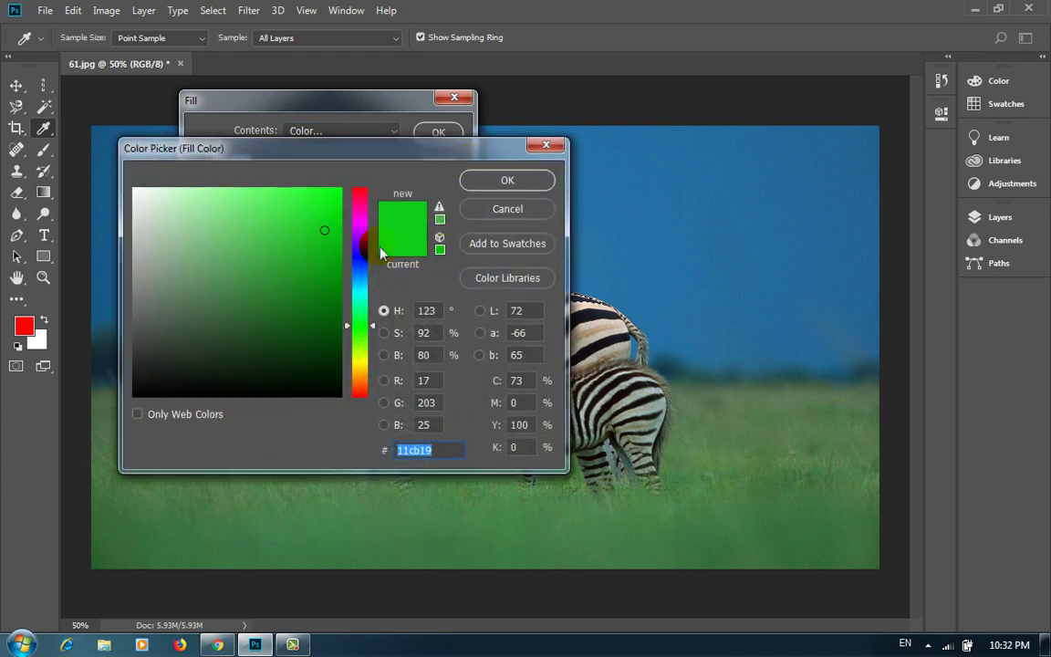
click(511, 180)
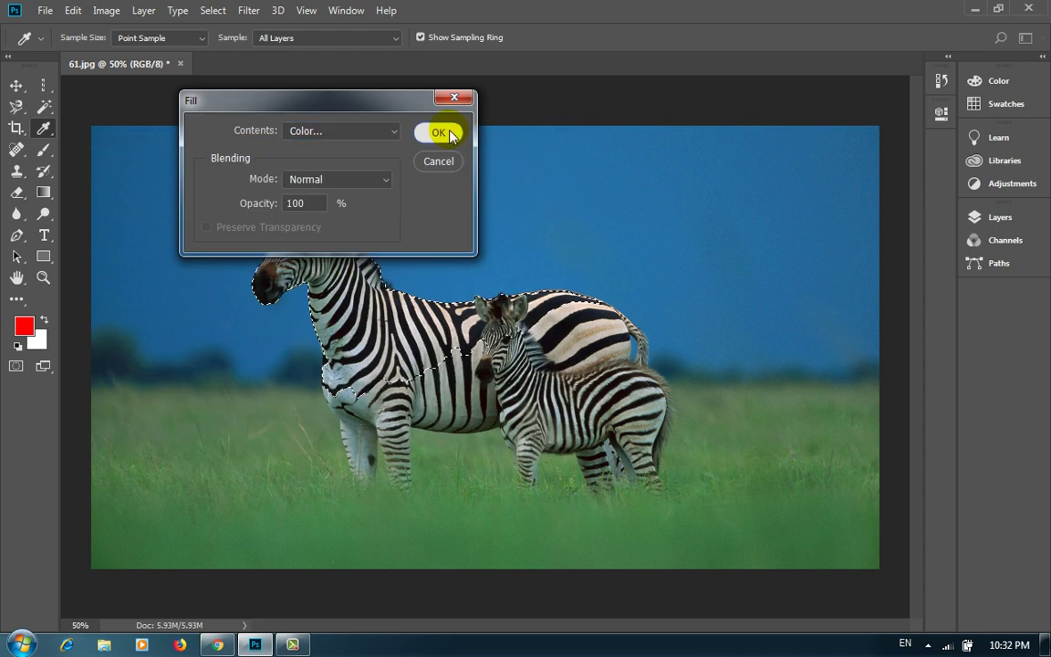
click(438, 133)
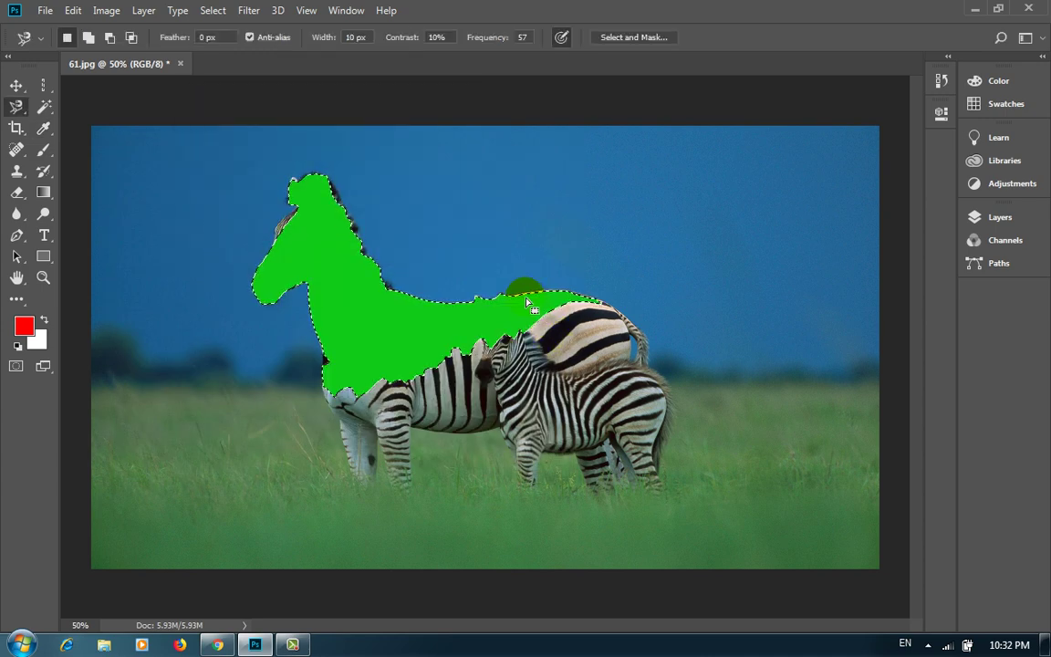
key(ctrl+alt+z)
key(ctrl+alt+z)
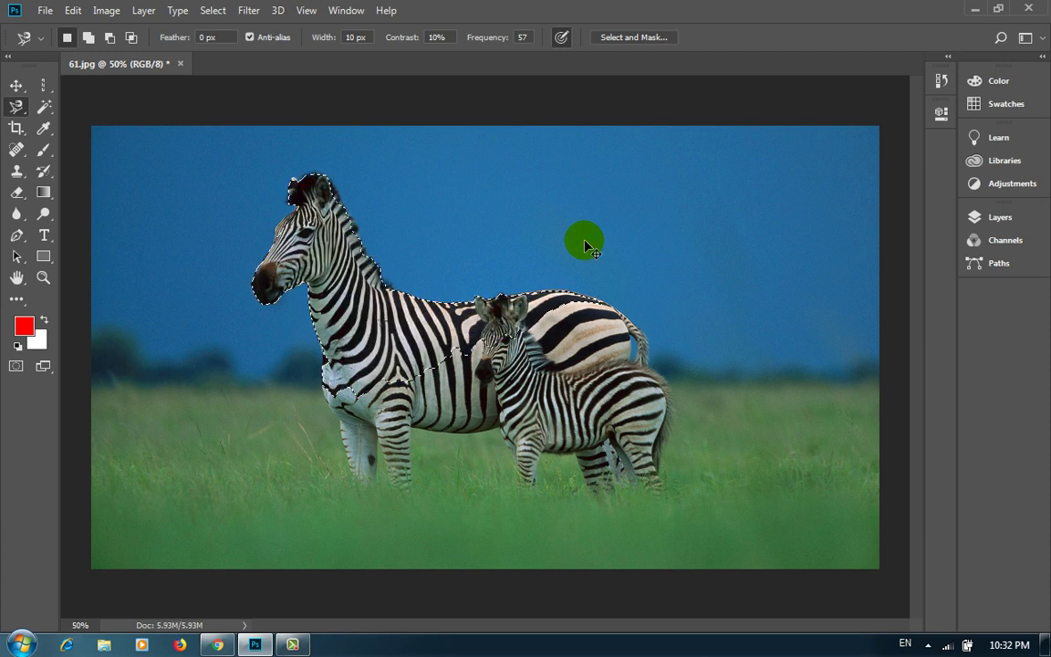
Step: Browse the Marquee and Lasso tool flyouts, ending on the Marquee tool
click(42, 85)
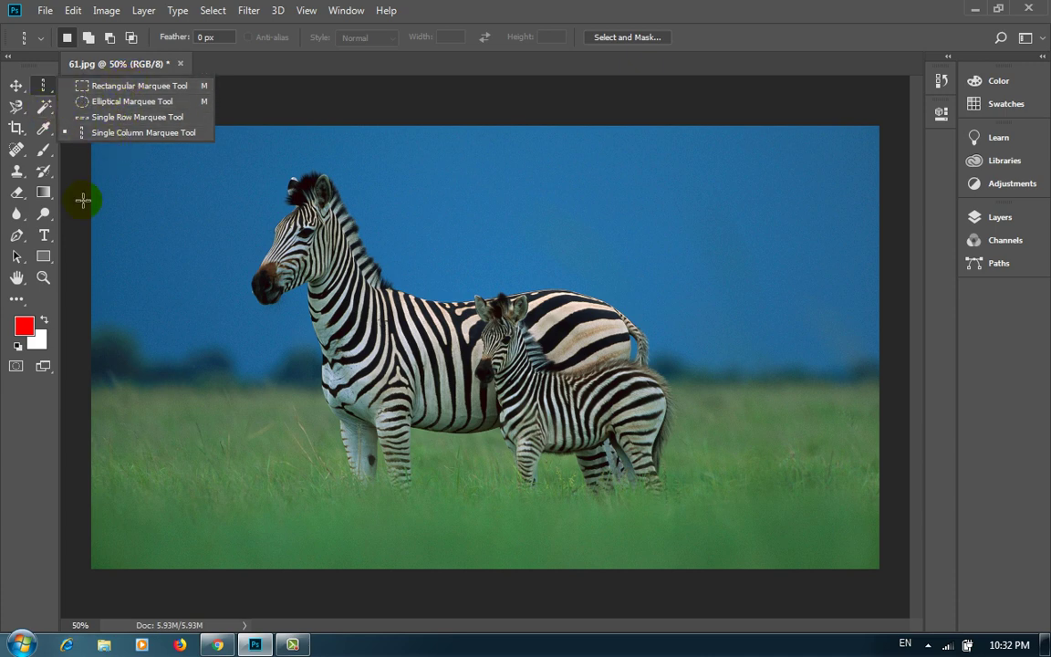
click(54, 87)
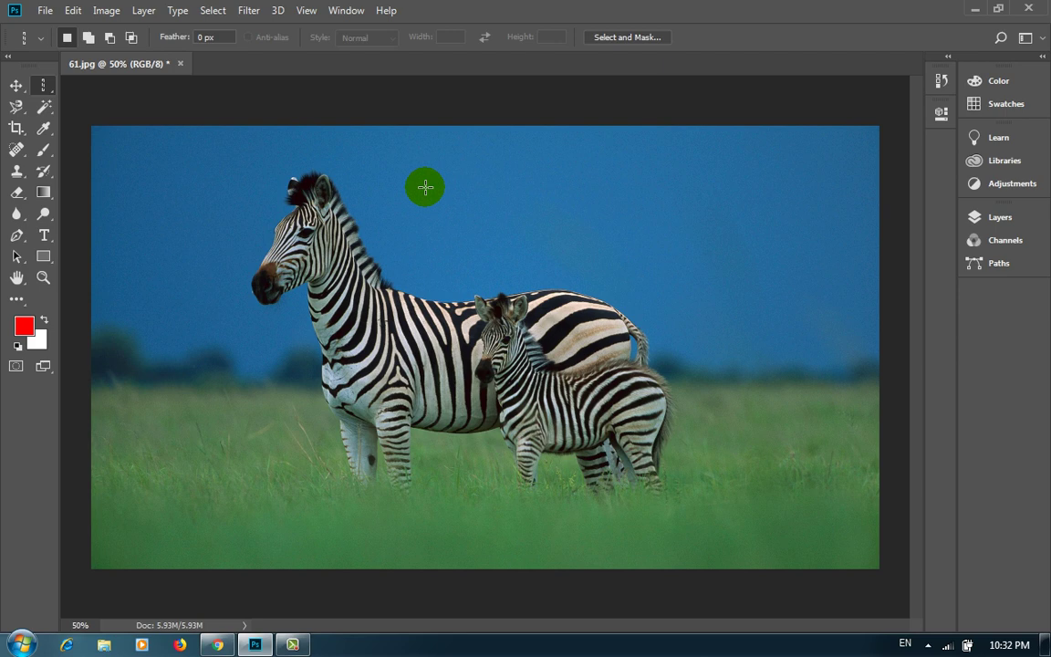
click(53, 85)
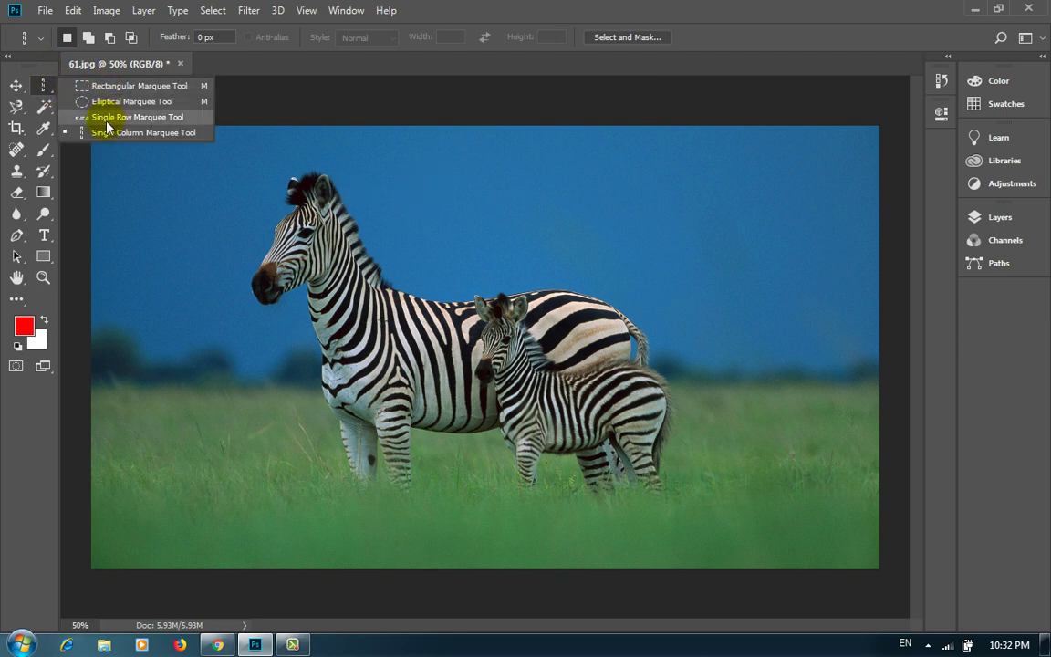
click(13, 106)
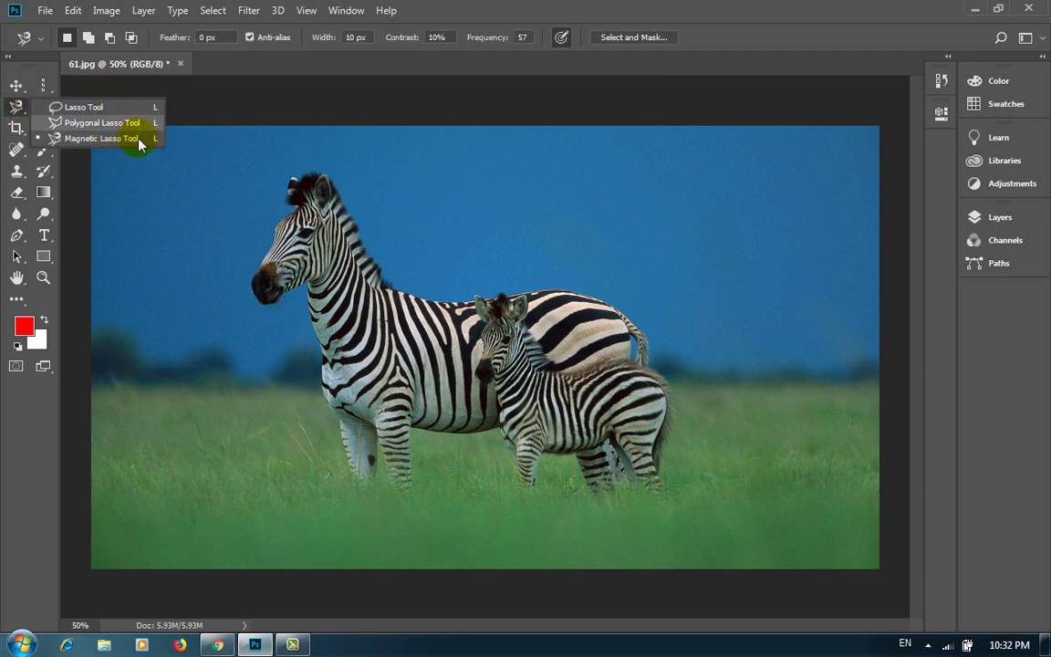
click(44, 85)
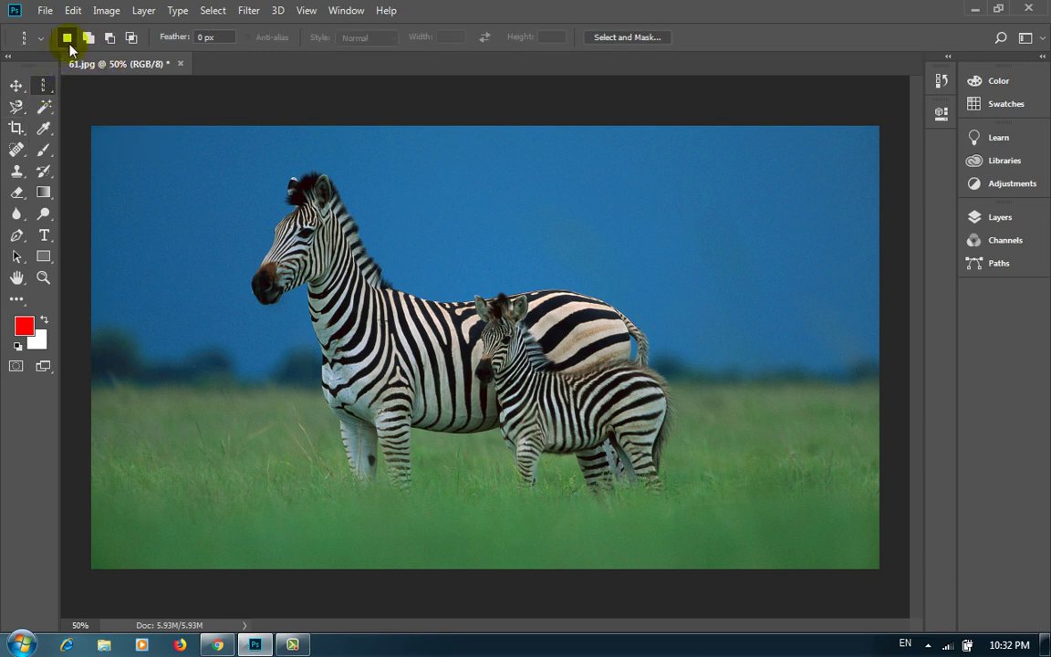
Step: With Rectangular Marquee, draw a rectangle of sky above the zebras, redrawing it until it fits
right_click(49, 85)
click(109, 85)
drag(420, 152, 515, 228)
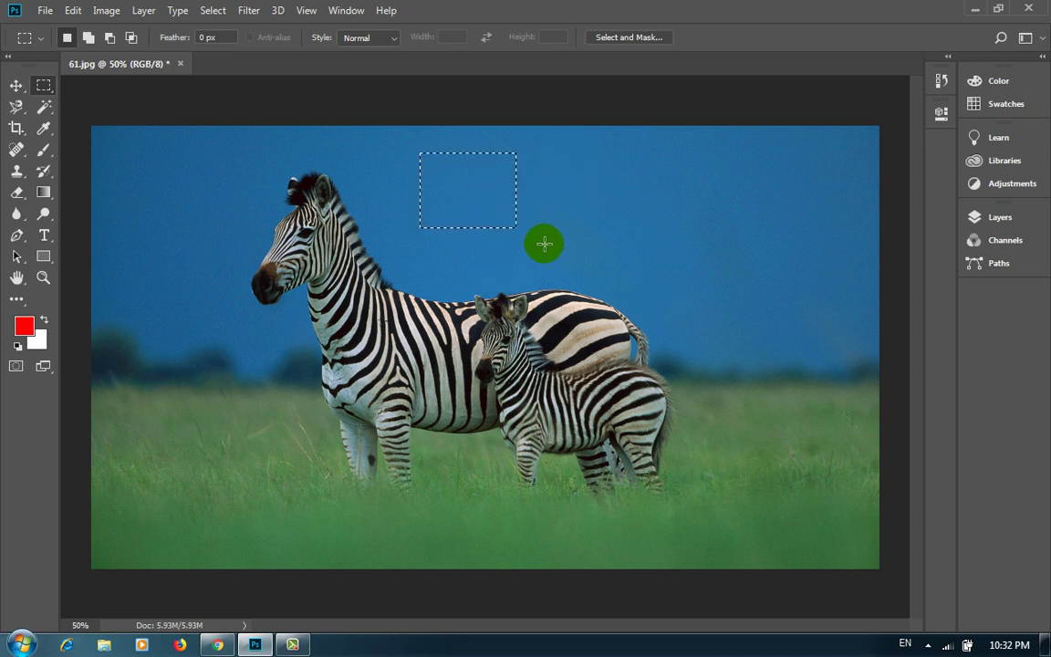
drag(528, 231, 526, 228)
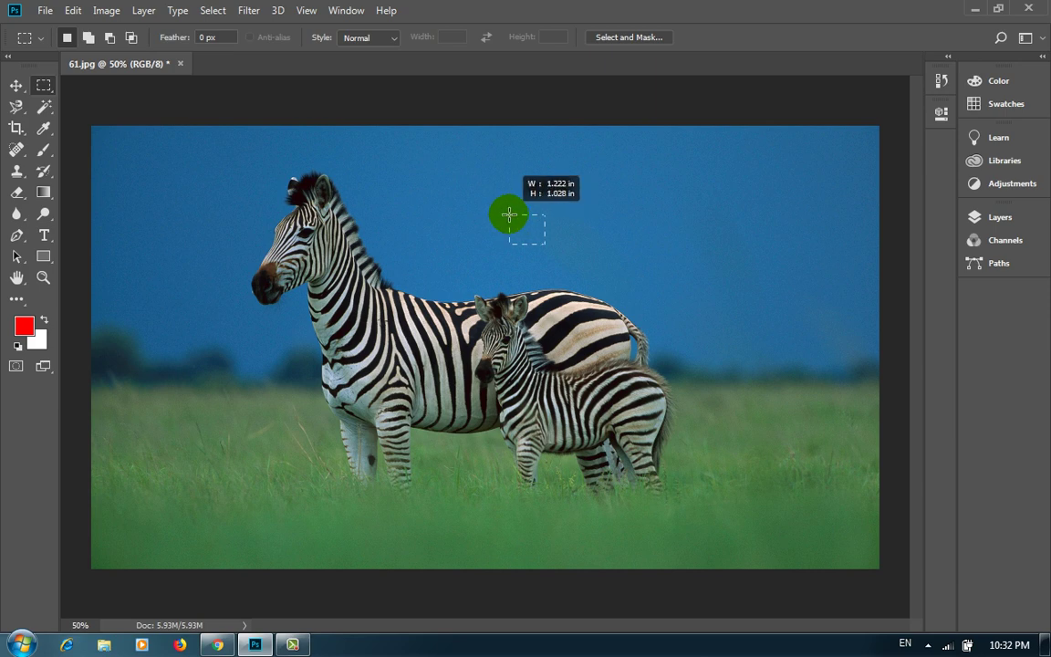
drag(520, 222, 509, 214)
drag(439, 157, 526, 227)
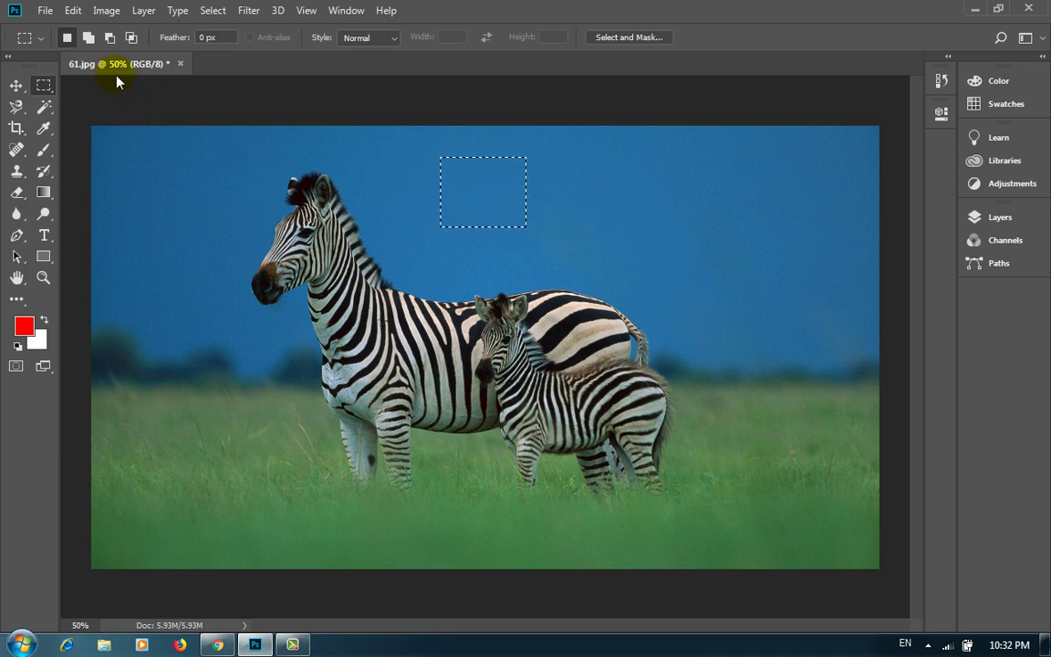
Step: Draw a new sky rectangle in New selection mode and add two more rectangles to it
click(78, 38)
drag(617, 193, 684, 264)
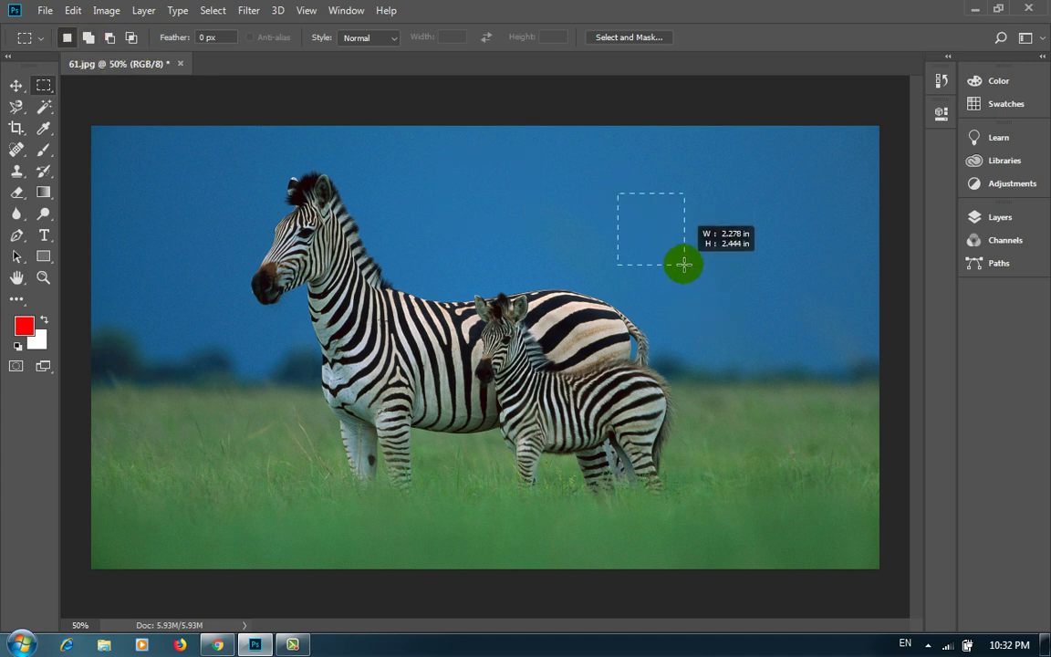
click(89, 37)
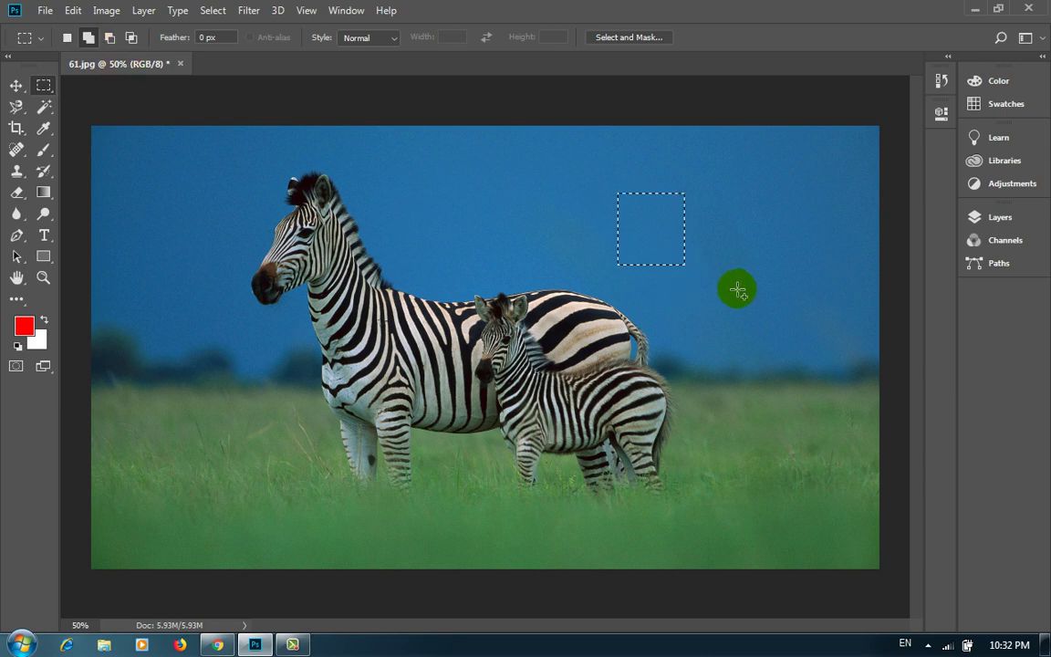
drag(730, 257, 684, 226)
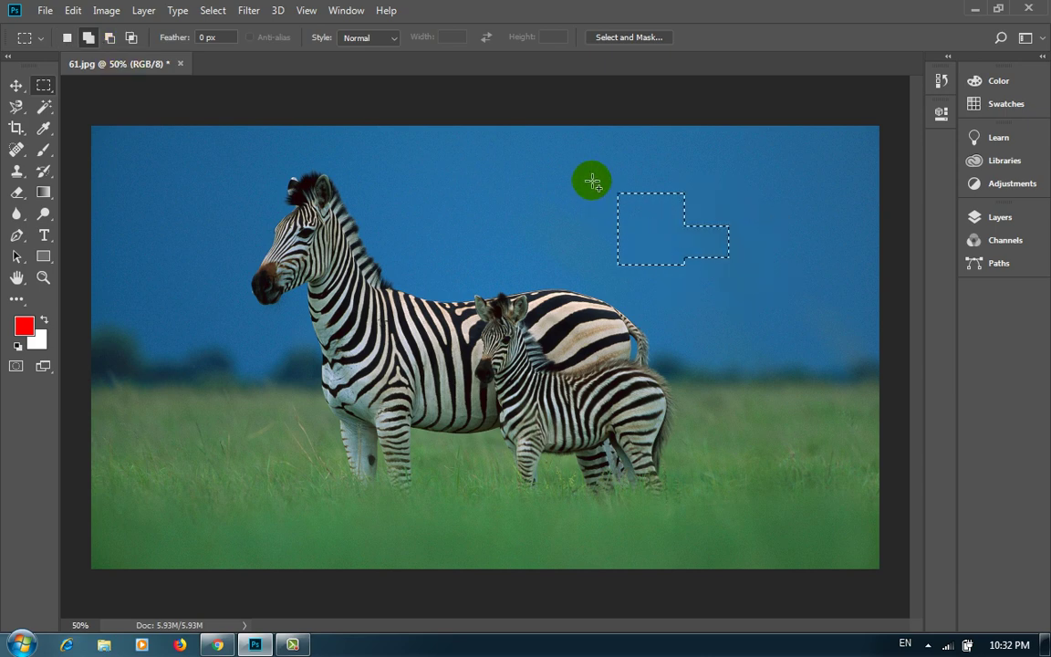
mouse_move(588, 176)
mouse_down()
mouse_move(624, 203)
mouse_move(535, 181)
mouse_move(603, 227)
mouse_move(527, 204)
mouse_move(476, 172)
mouse_up()
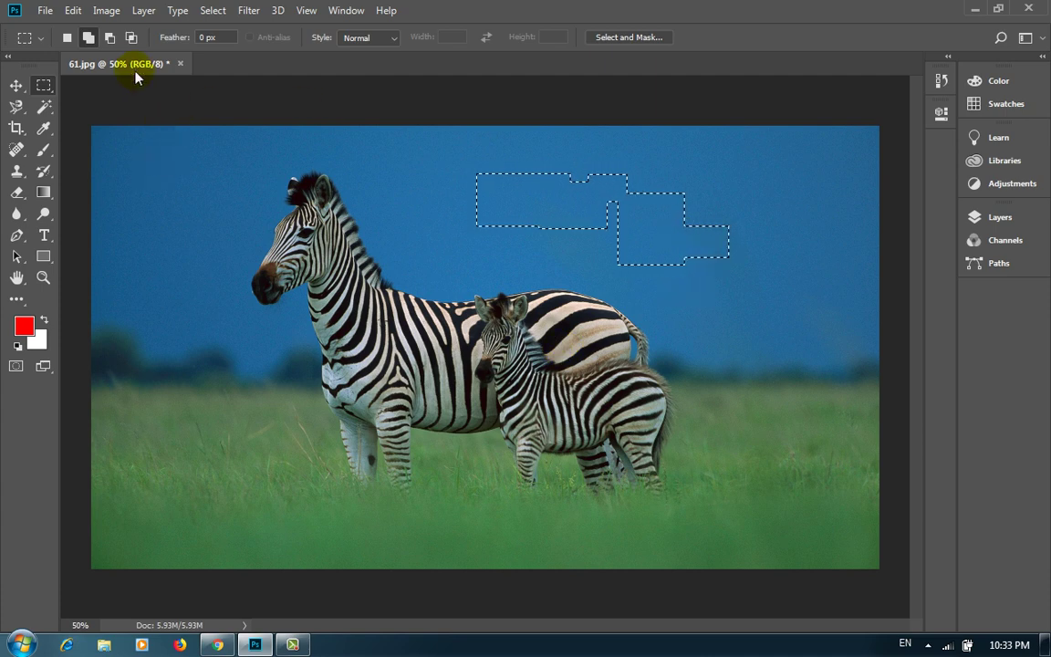
Step: In Subtract mode, cut four rectangles away from the selection's corners, right side and bottom
click(110, 38)
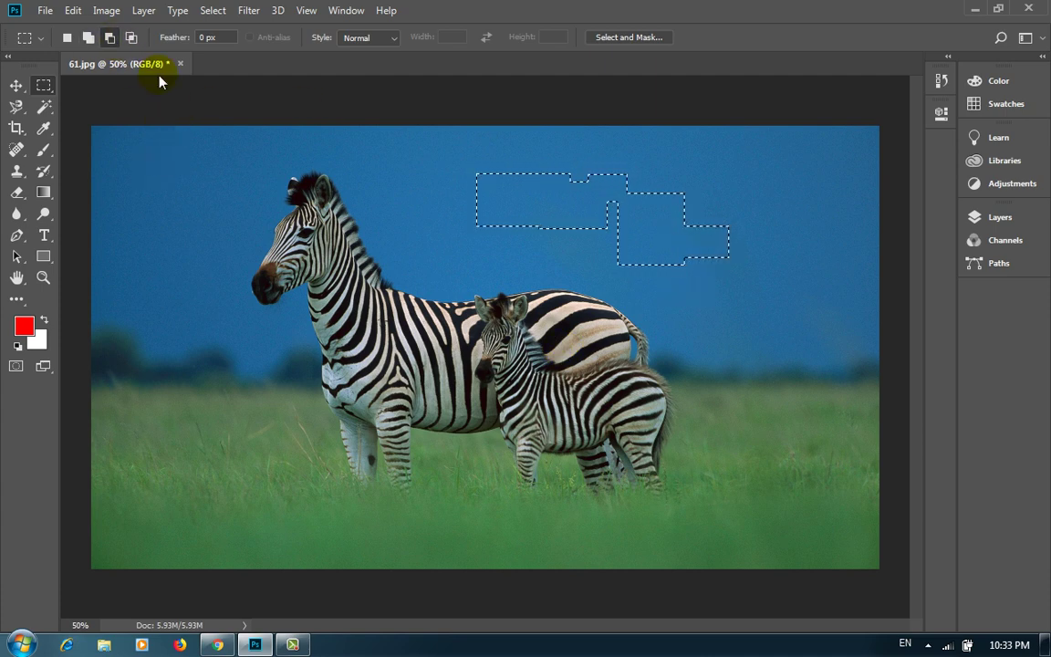
drag(451, 140, 506, 204)
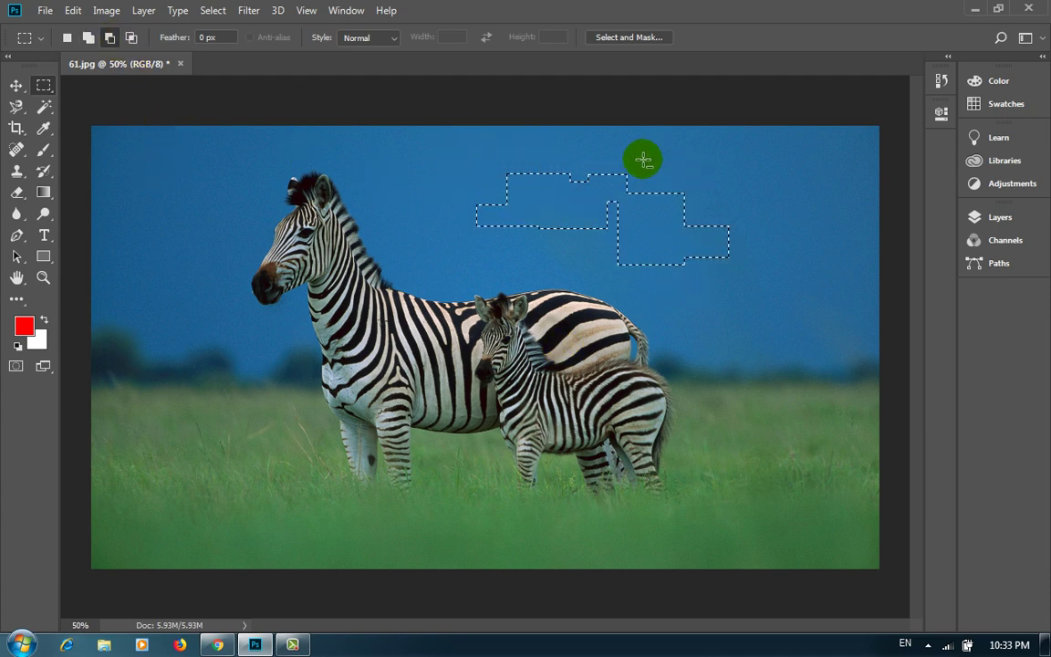
drag(618, 155, 675, 221)
drag(748, 277, 681, 183)
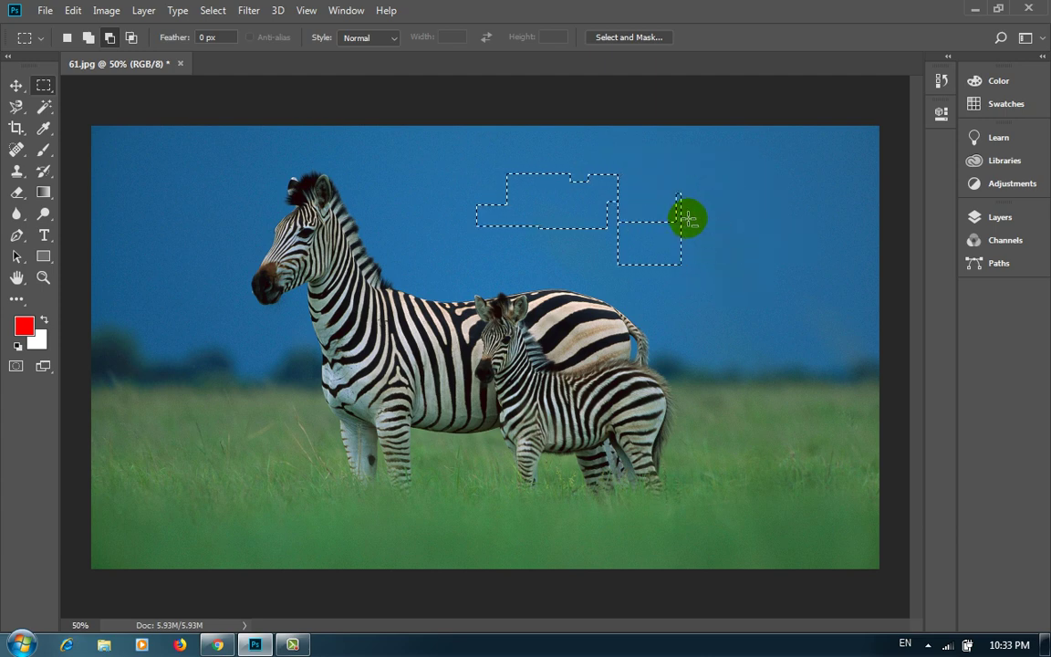
drag(702, 299, 612, 235)
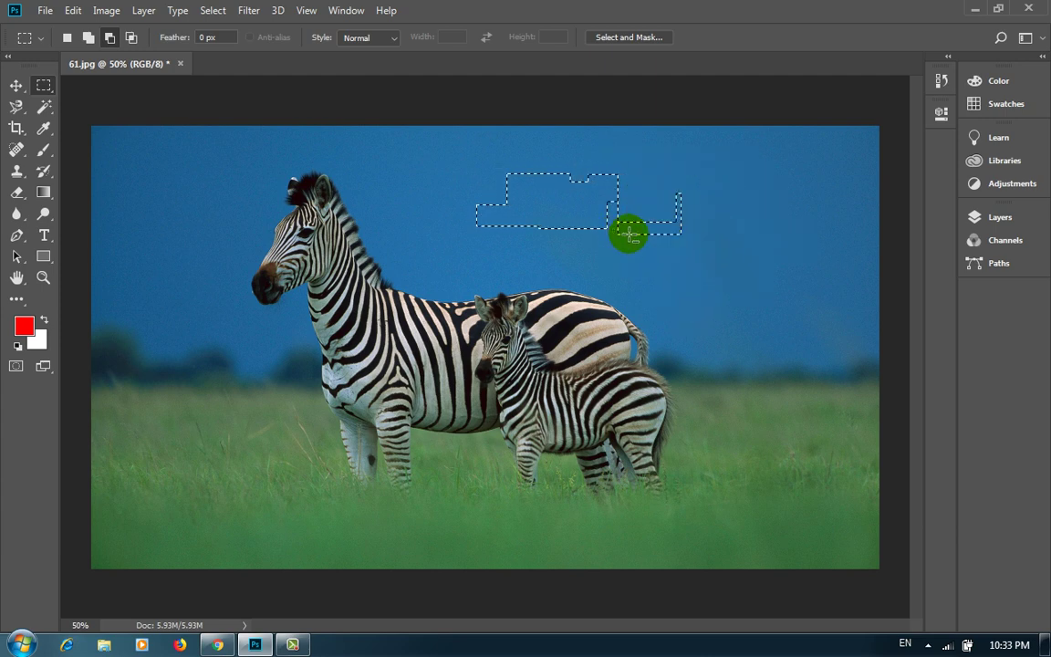
Step: Intersect a new rectangle with the selection, then draw a fresh sky rectangle and Shift-add another
click(132, 38)
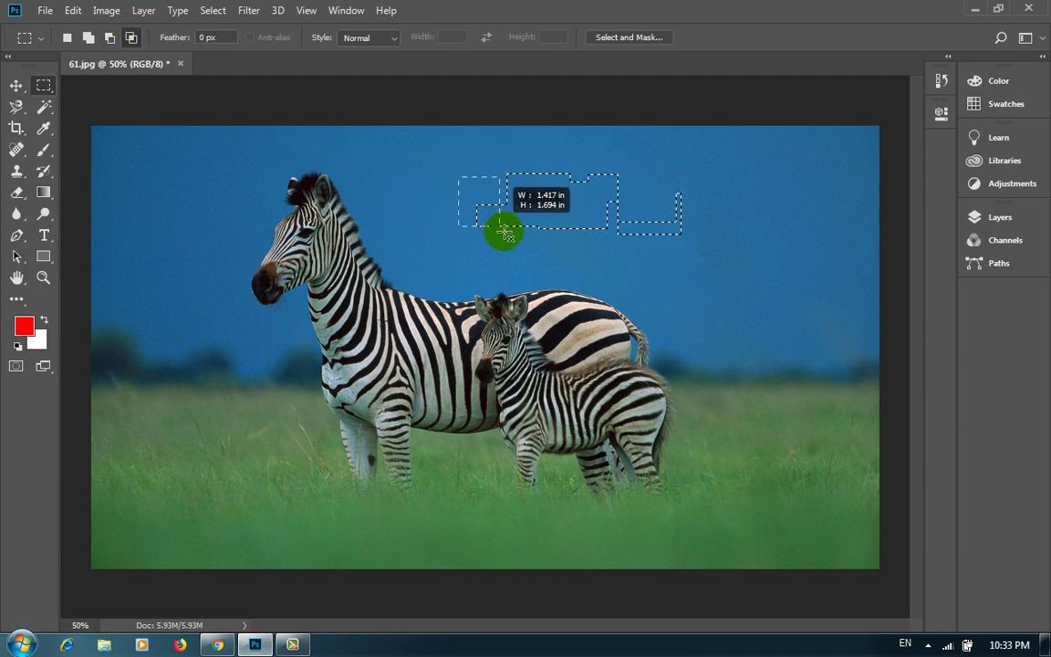
drag(458, 177, 532, 250)
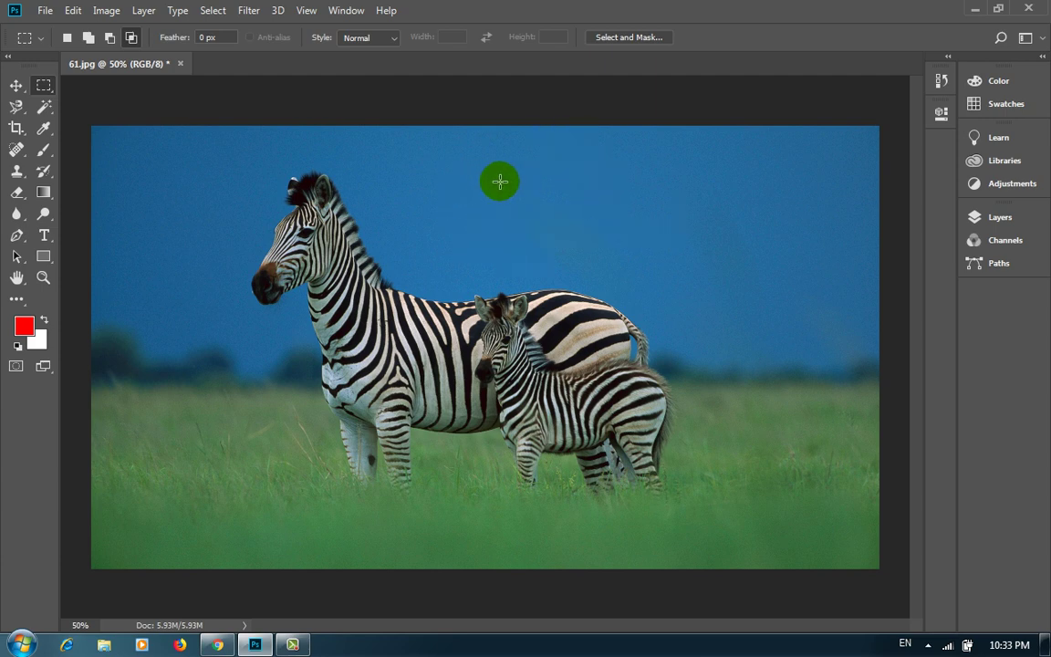
mouse_move(383, 152)
mouse_down()
mouse_move(511, 234)
mouse_move(557, 233)
mouse_up()
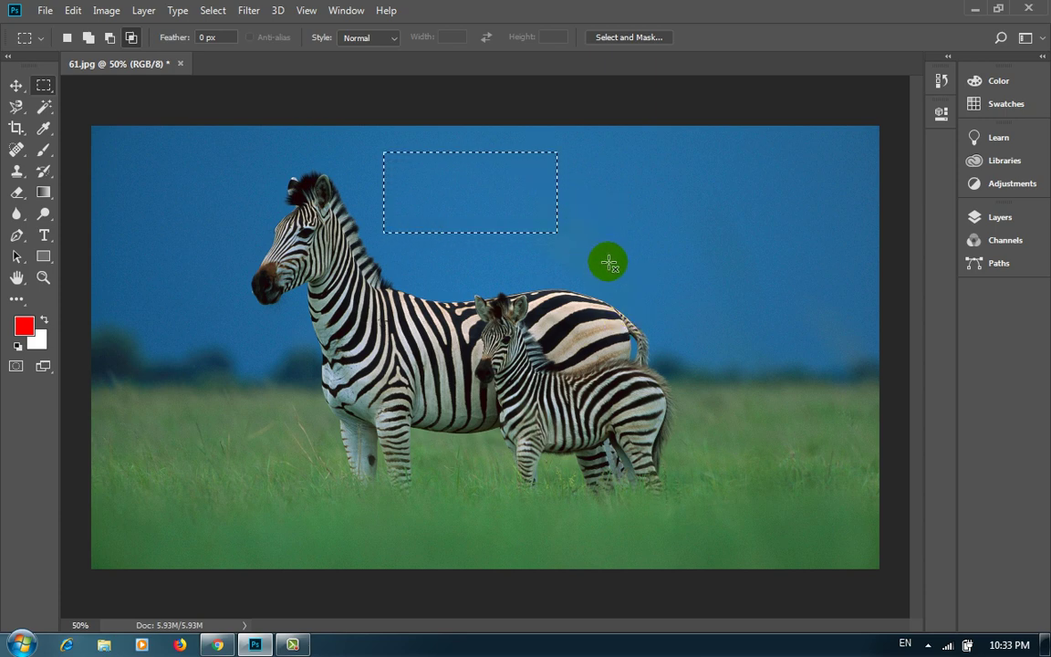
key(shift)
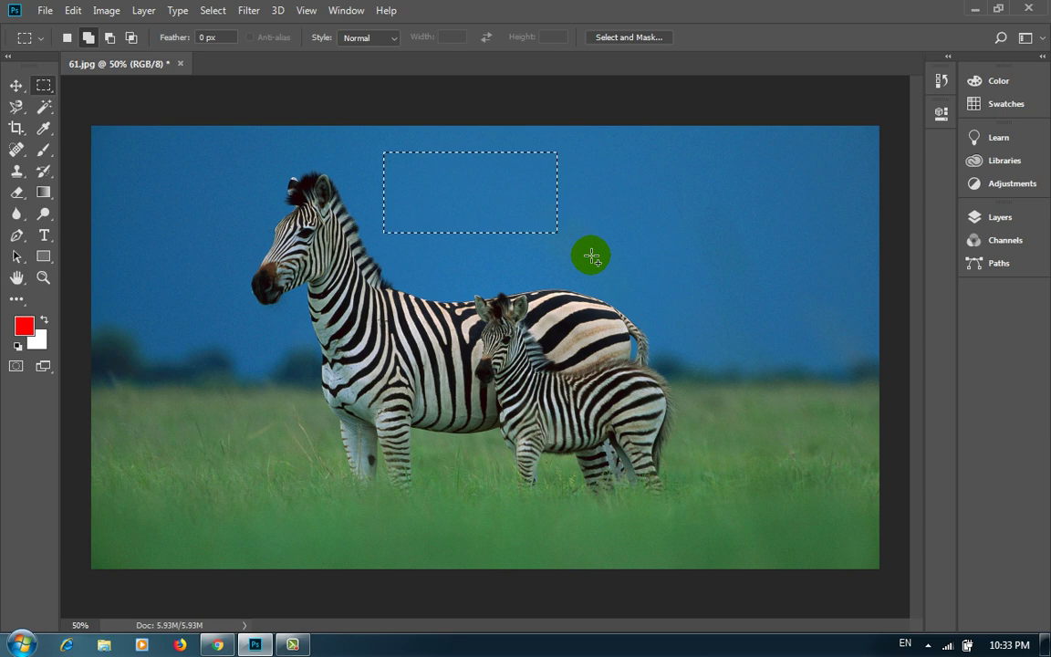
drag(592, 256, 496, 187)
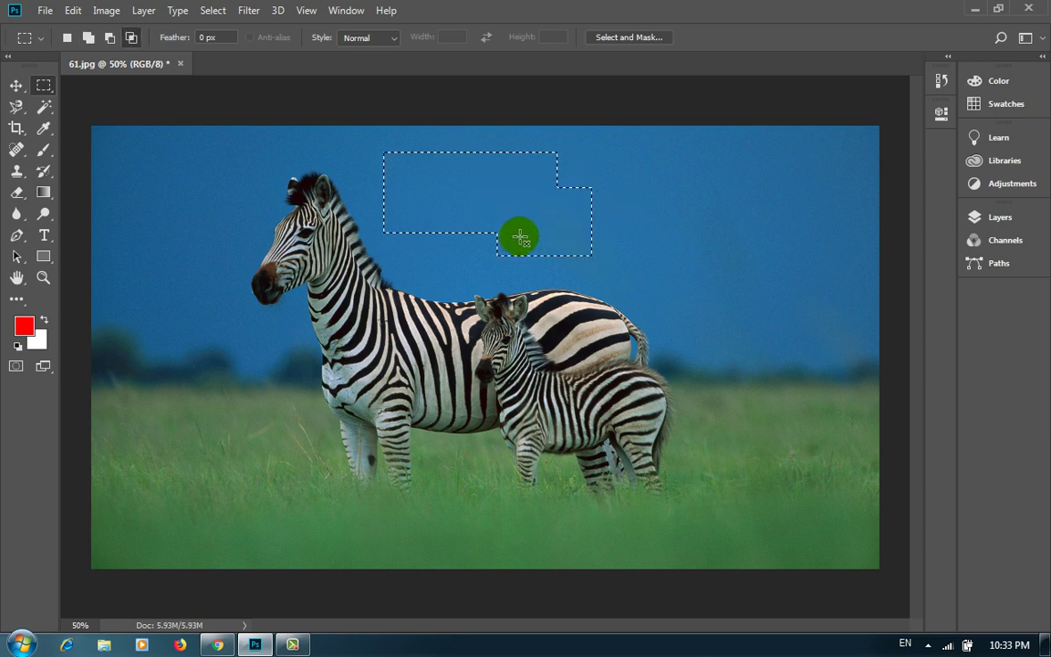
Step: Alt-subtract and Shift-add rectangles, reshaping the selection into a small notched piece
key(alt)
drag(643, 235, 542, 179)
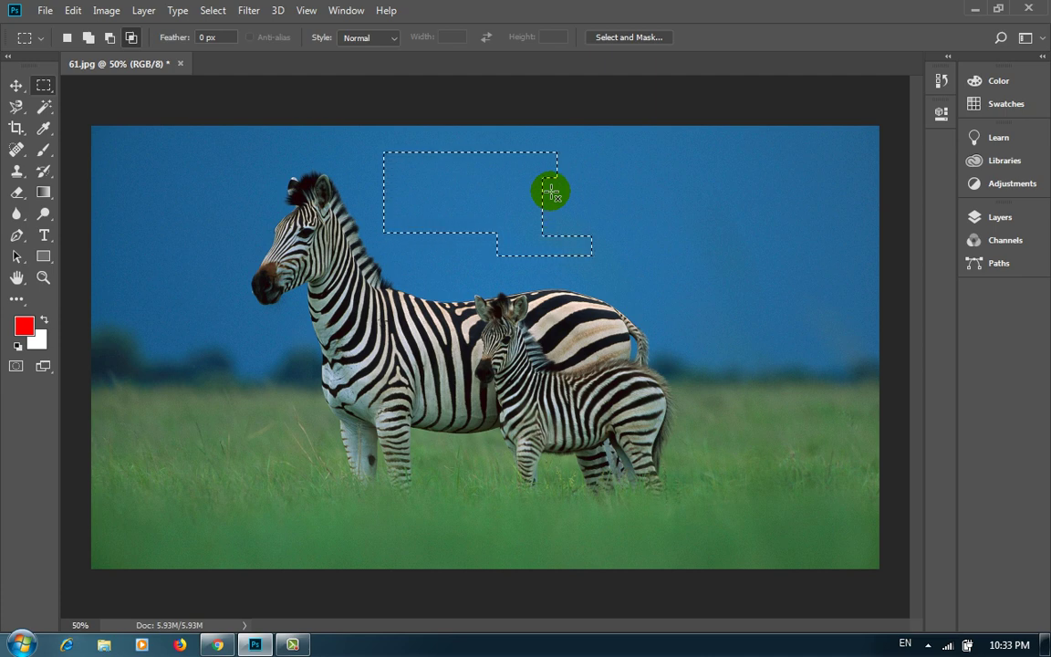
mouse_move(592, 257)
mouse_down()
mouse_move(526, 204)
mouse_move(614, 294)
mouse_up()
key(shift)
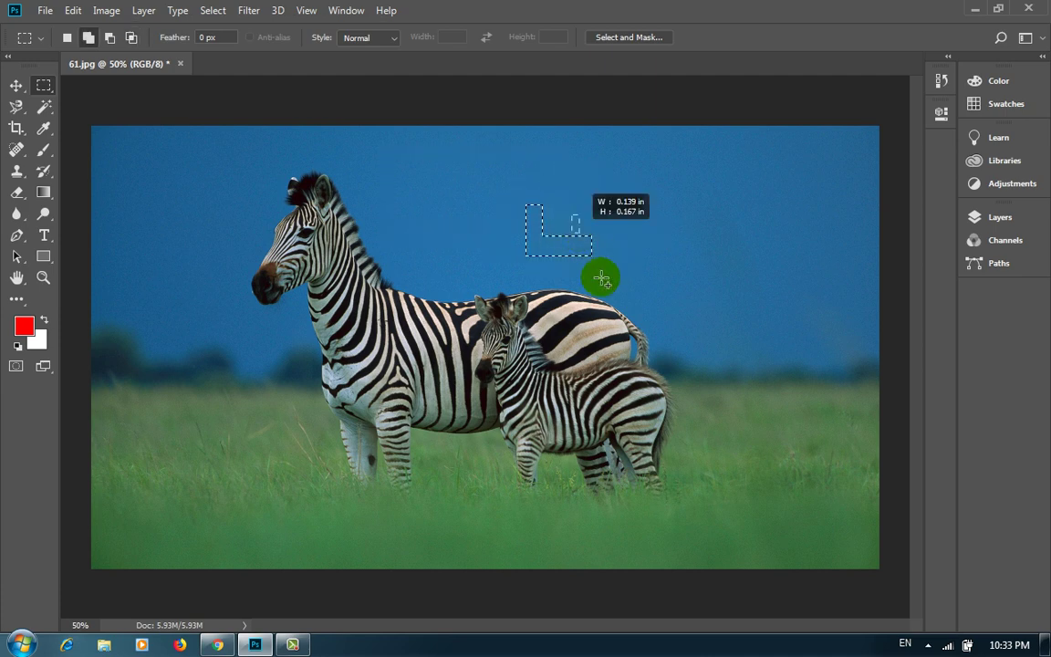
drag(645, 246, 556, 195)
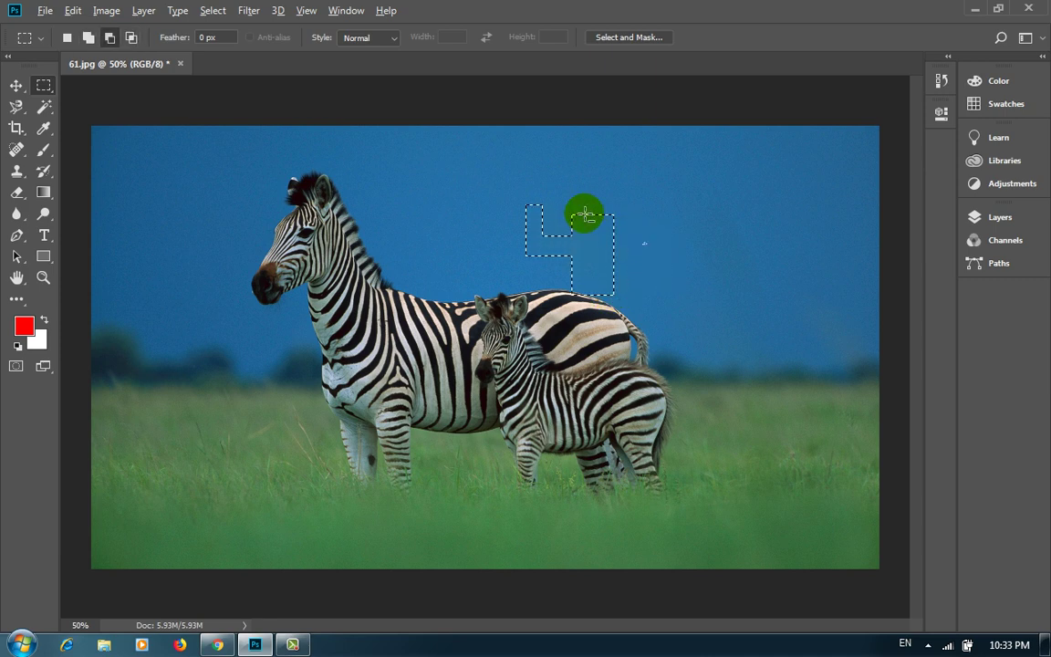
drag(555, 244, 616, 290)
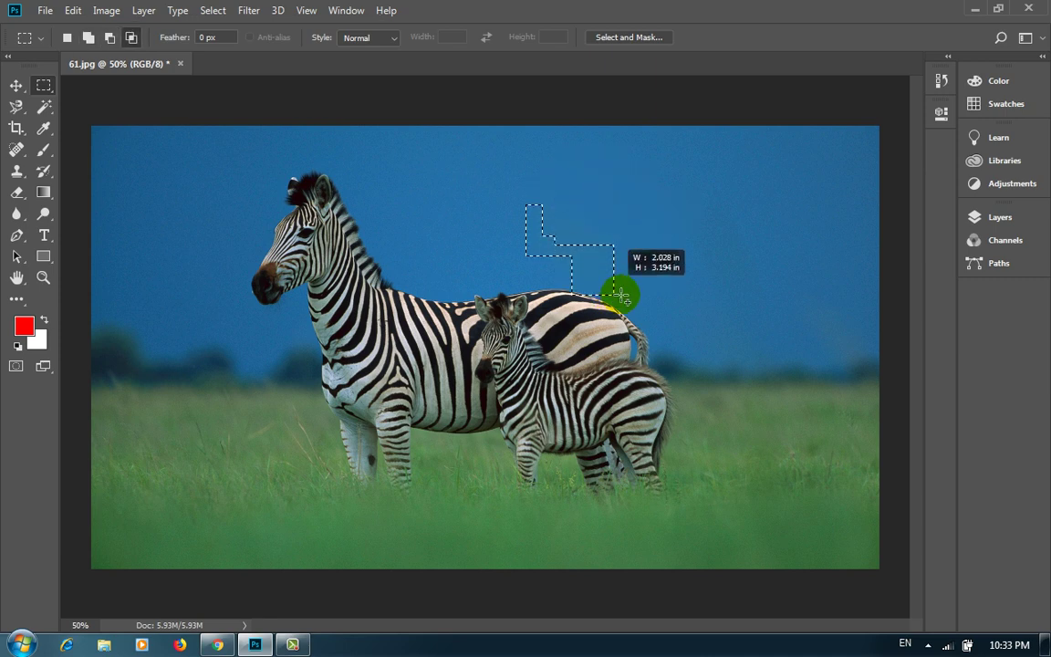
Step: With Polygonal Lasso, draw a five-corner straight-edged selection in the sky
right_click(15, 106)
click(92, 120)
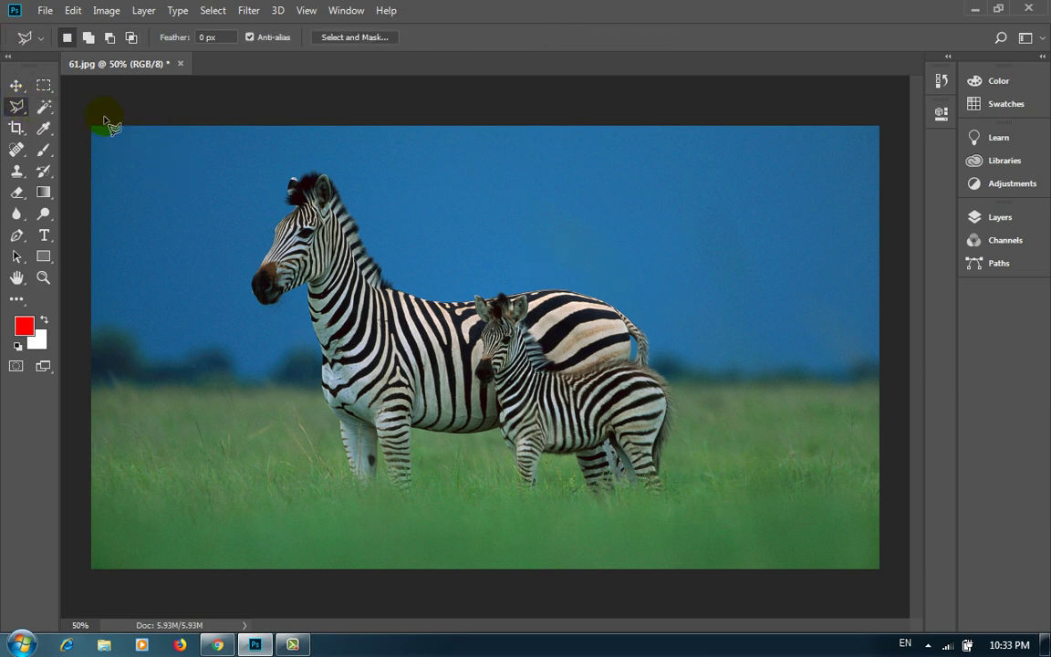
click(482, 199)
click(579, 235)
click(480, 271)
click(384, 197)
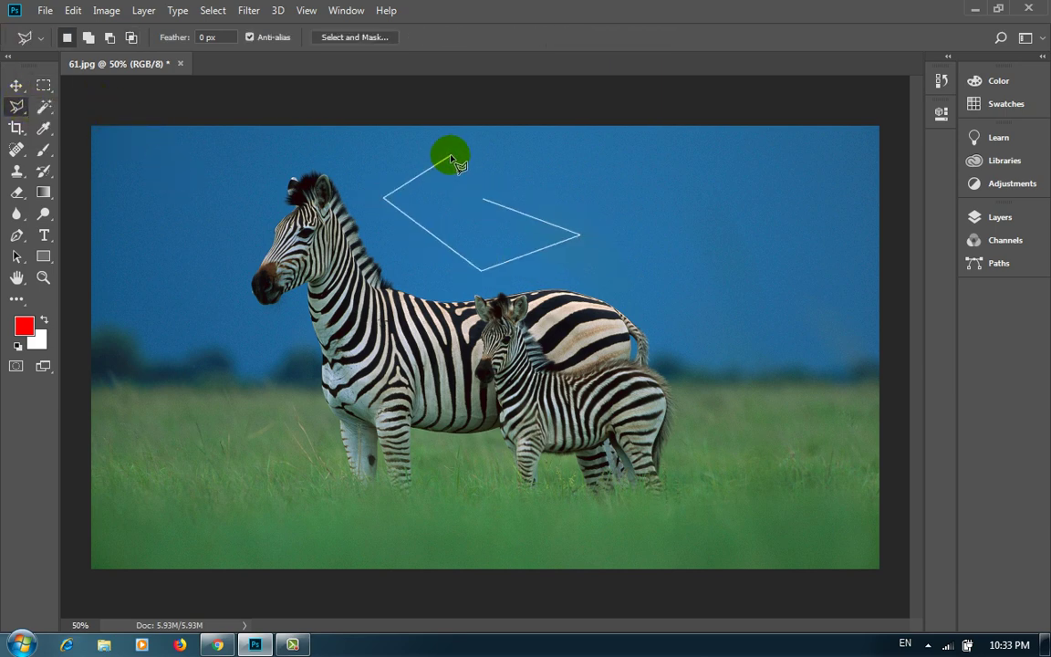
double_click(450, 157)
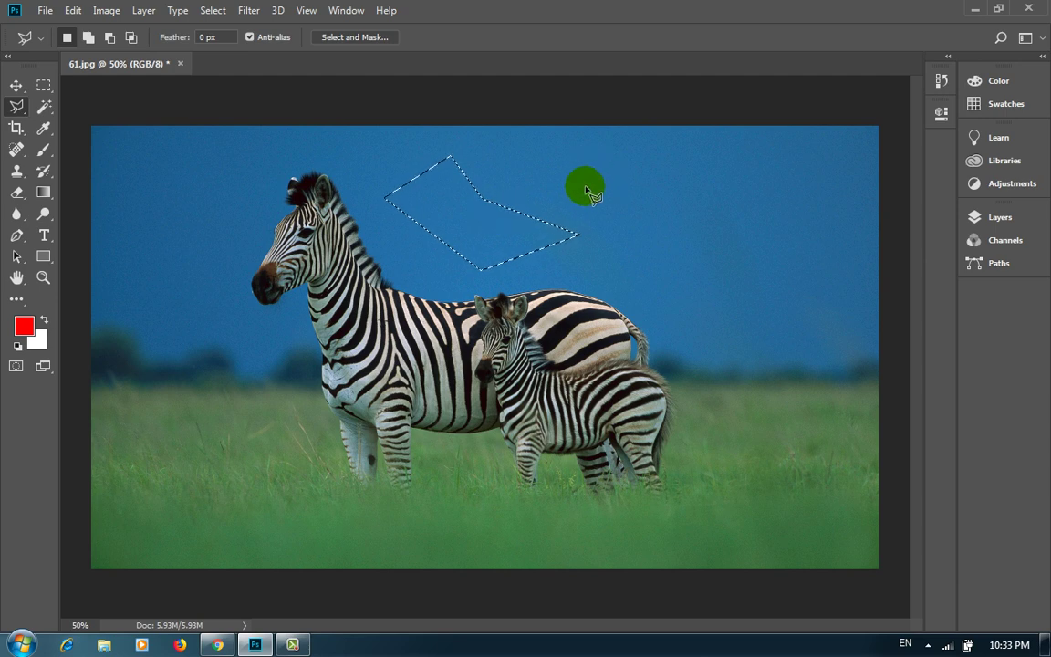
Step: Add a second four-corner polygon to the sky selection
shift+click(551, 180)
click(491, 228)
click(576, 235)
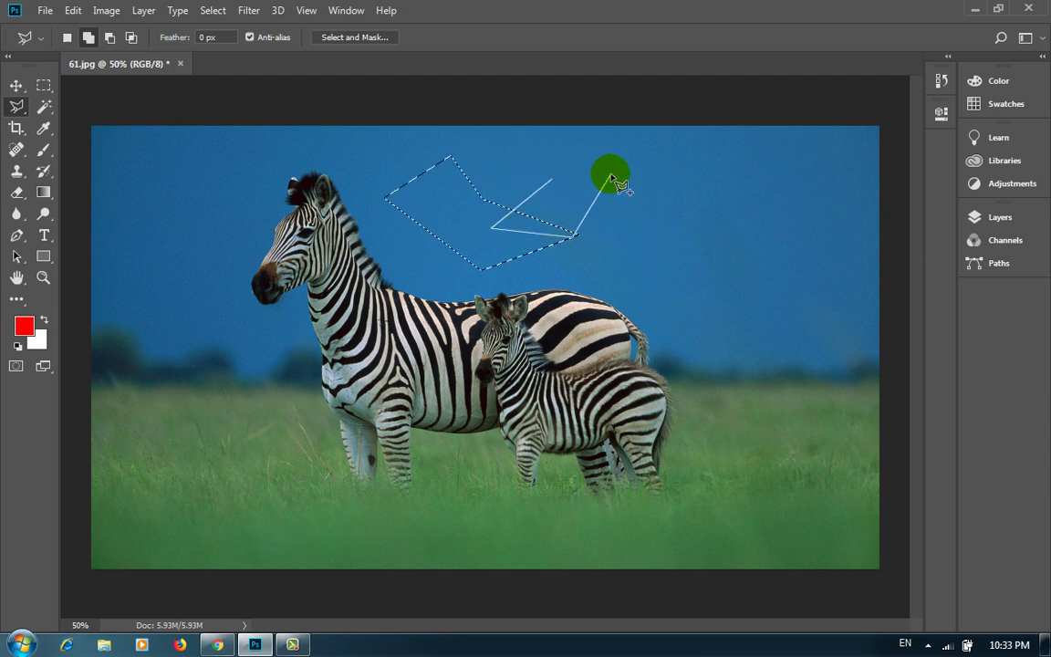
click(611, 175)
click(552, 180)
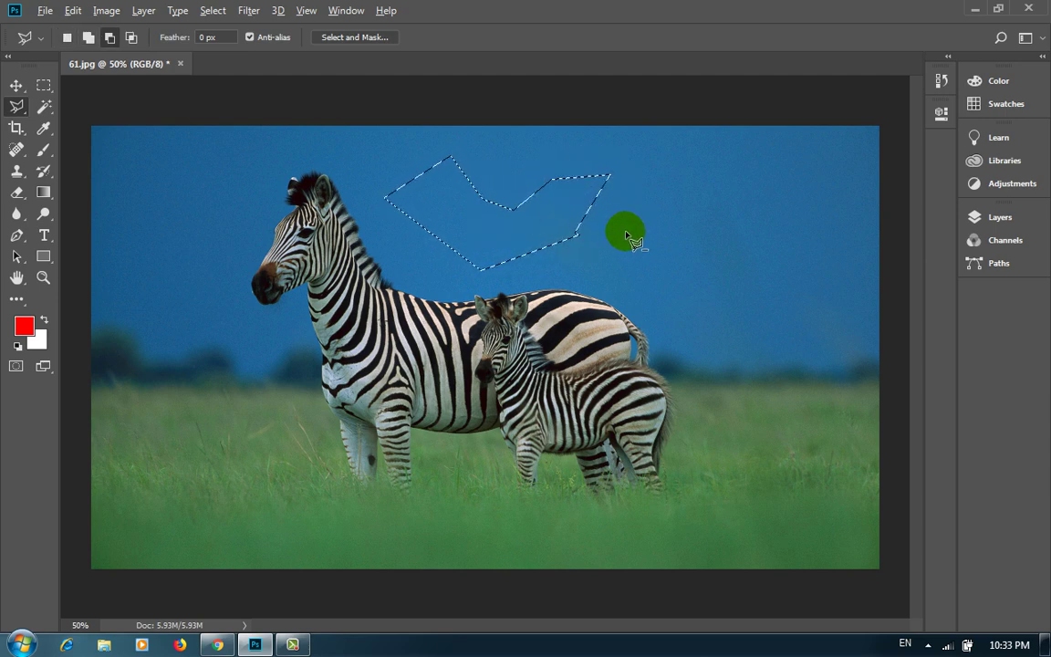
Step: Subtract a four-corner polygon from the selection, then clear the selection
alt+click(628, 239)
click(566, 194)
click(516, 257)
double_click(617, 271)
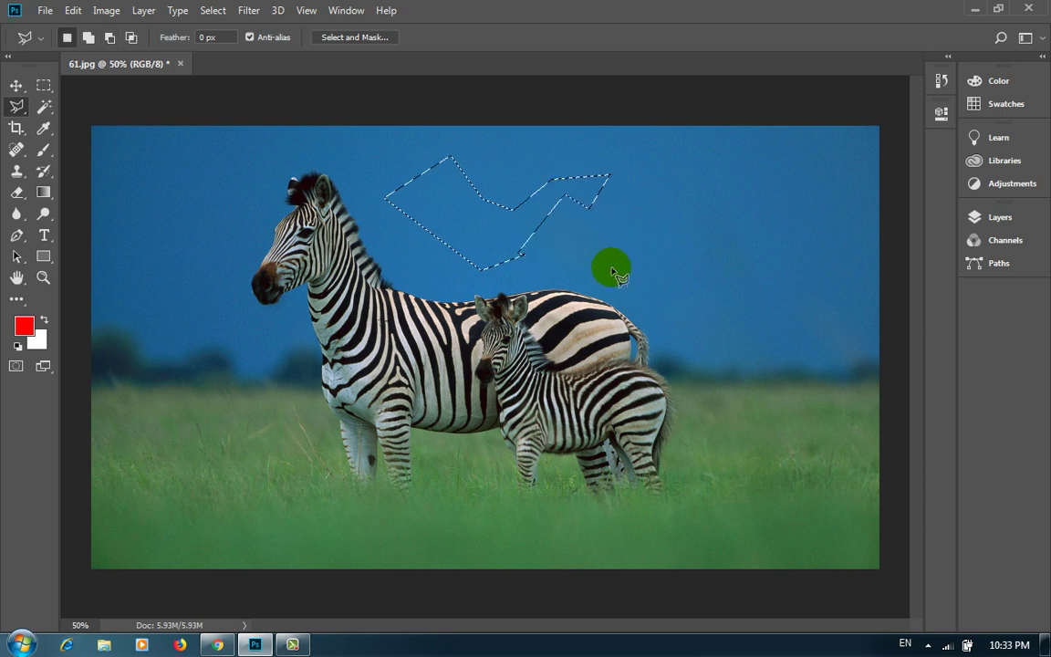
click(580, 228)
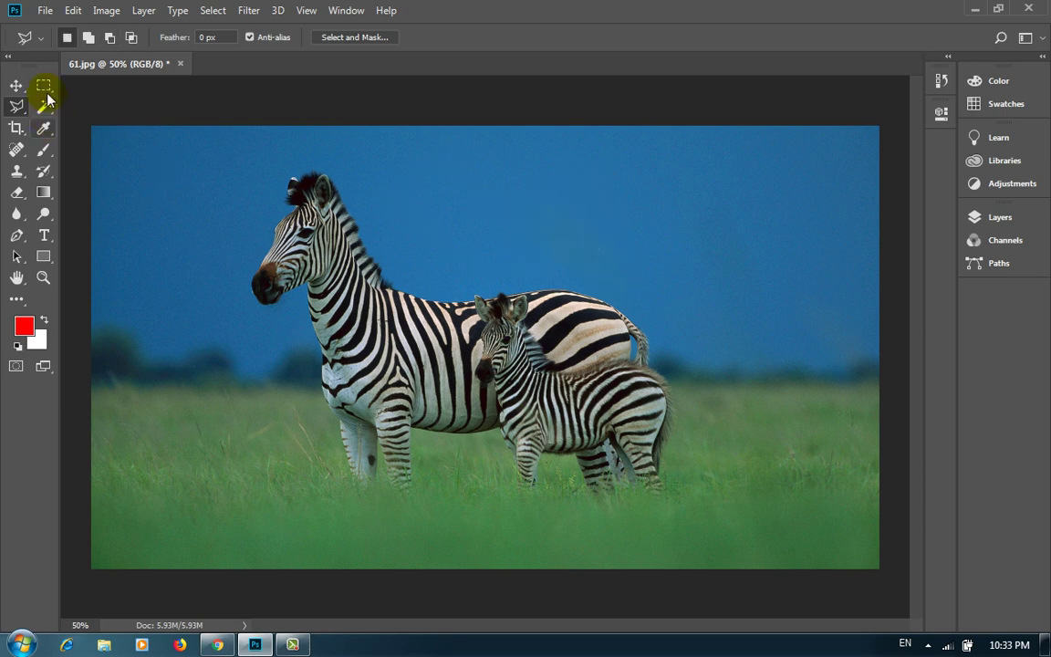
click(308, 171)
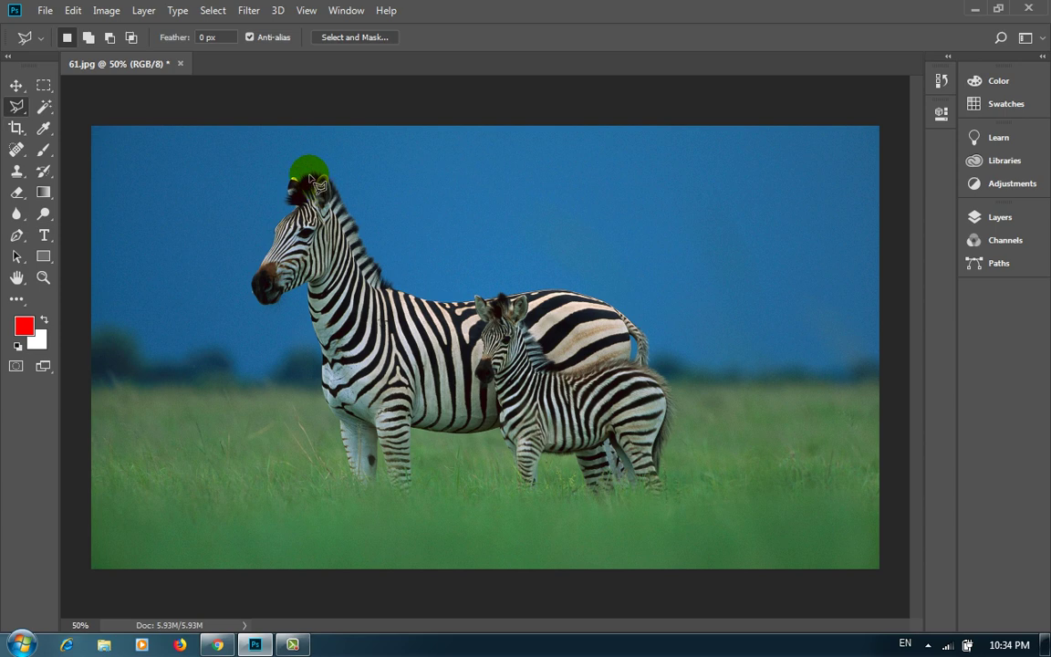
click(317, 145)
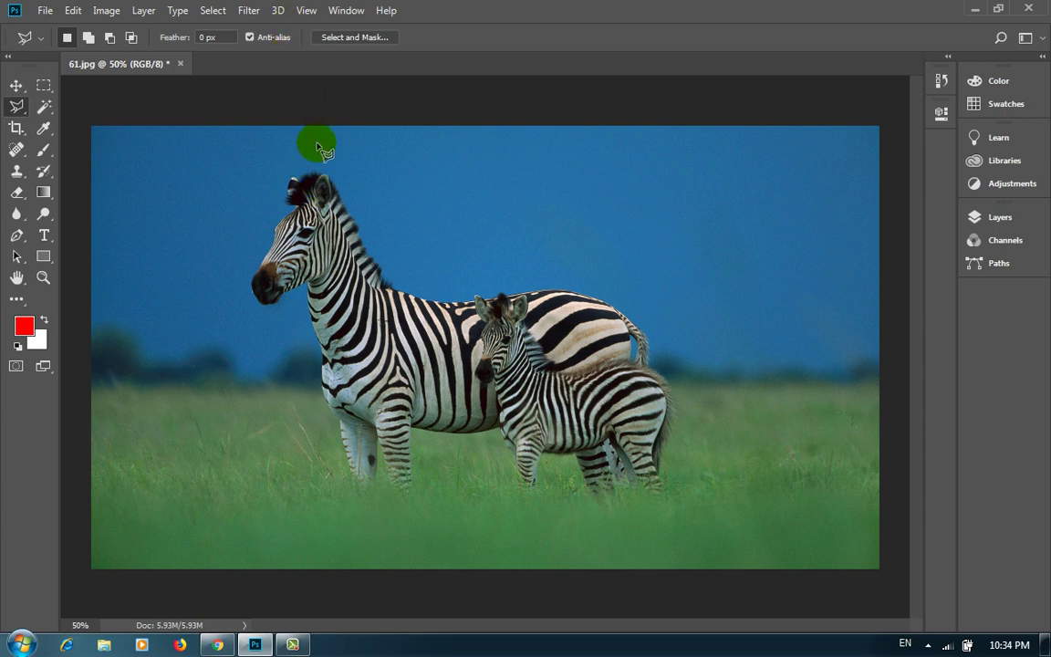